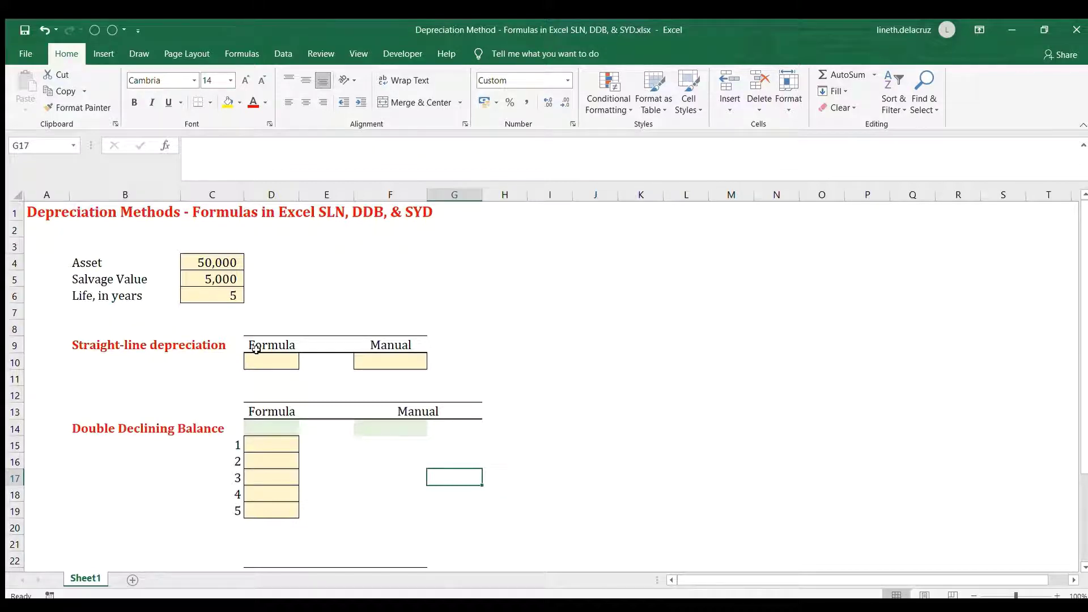
# Enter =SLN(C4,C5,C6) in D10 for 9,000 straight-line depreciation
pyautogui.scroll(-1, 223, 389)
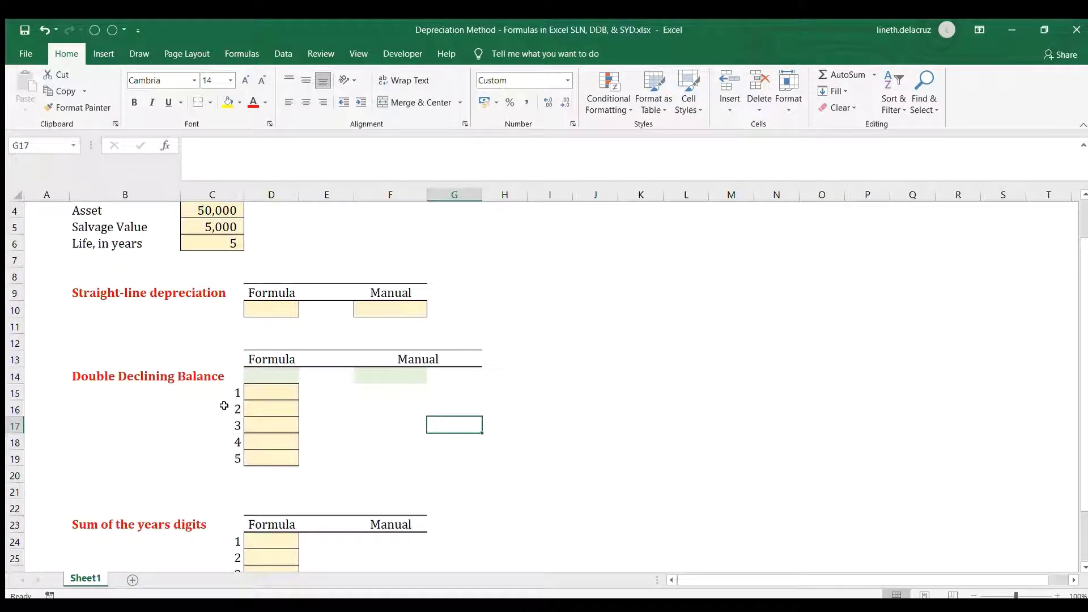
pyautogui.scroll(-2, 223, 405)
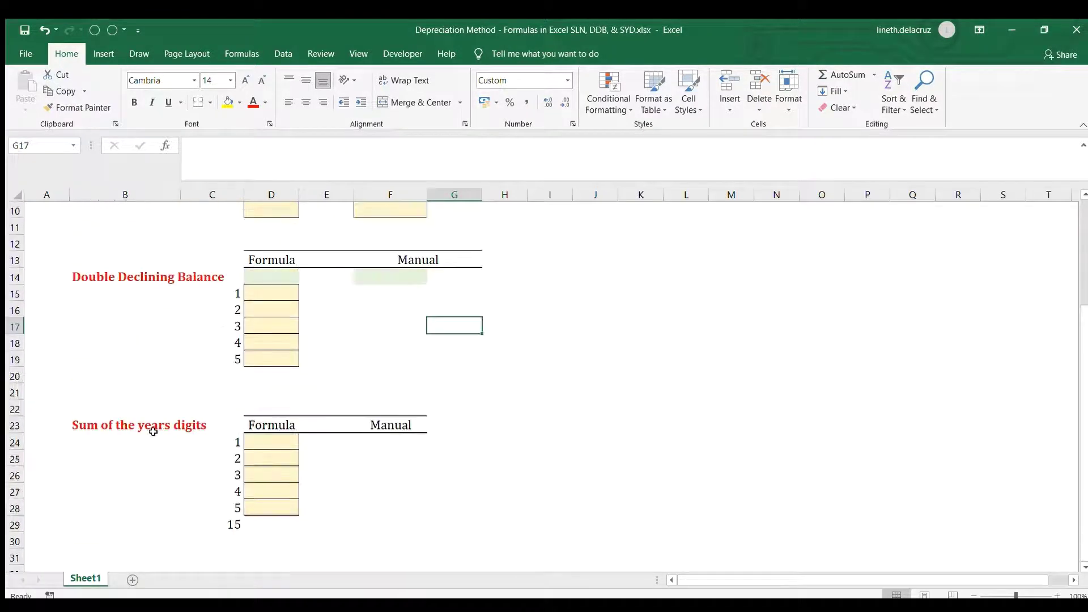
pyautogui.scroll(3, 153, 431)
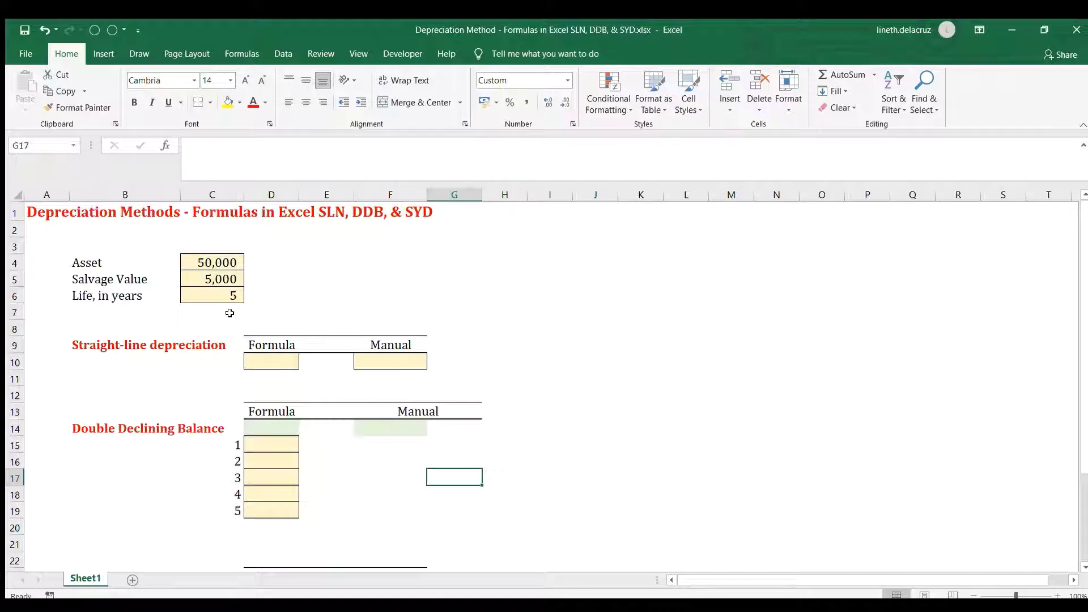
pyautogui.click(267, 360)
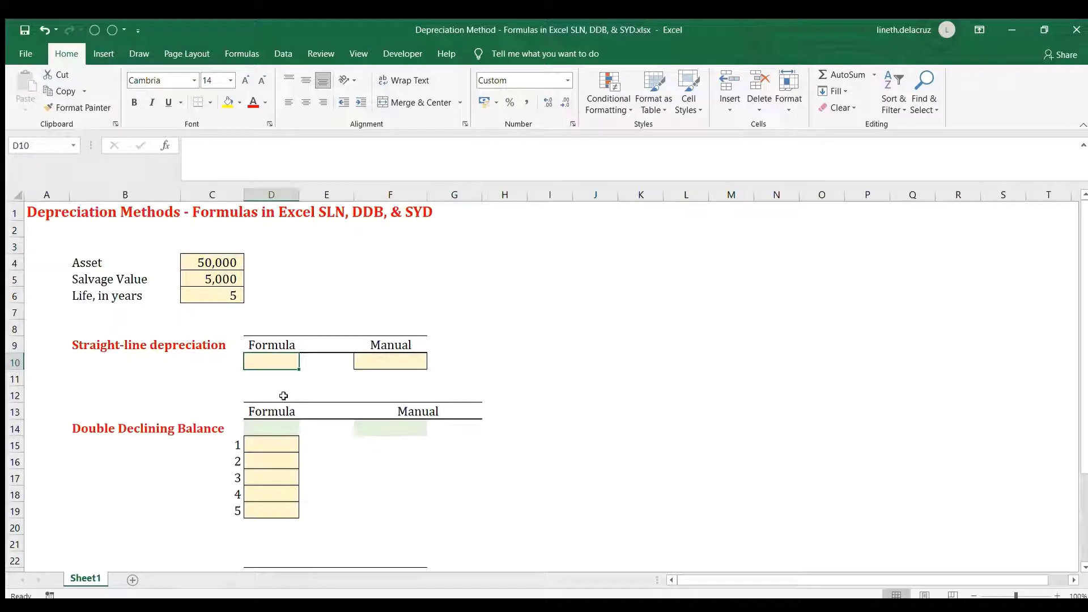
pyautogui.write('=sl')
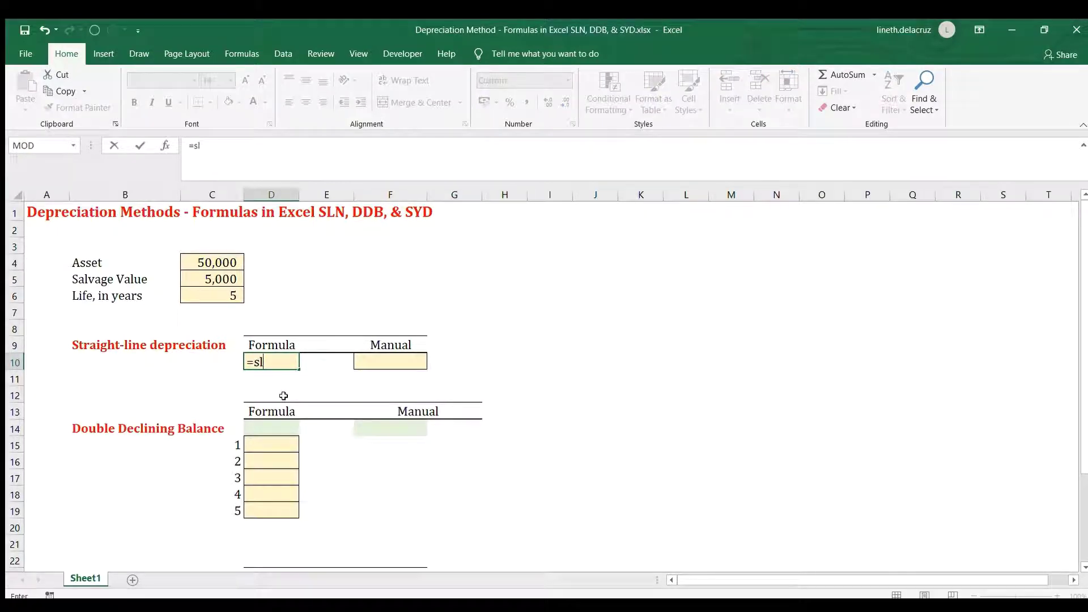
pyautogui.write('n(')
pyautogui.click(226, 264)
pyautogui.write(',')
pyautogui.click(229, 280)
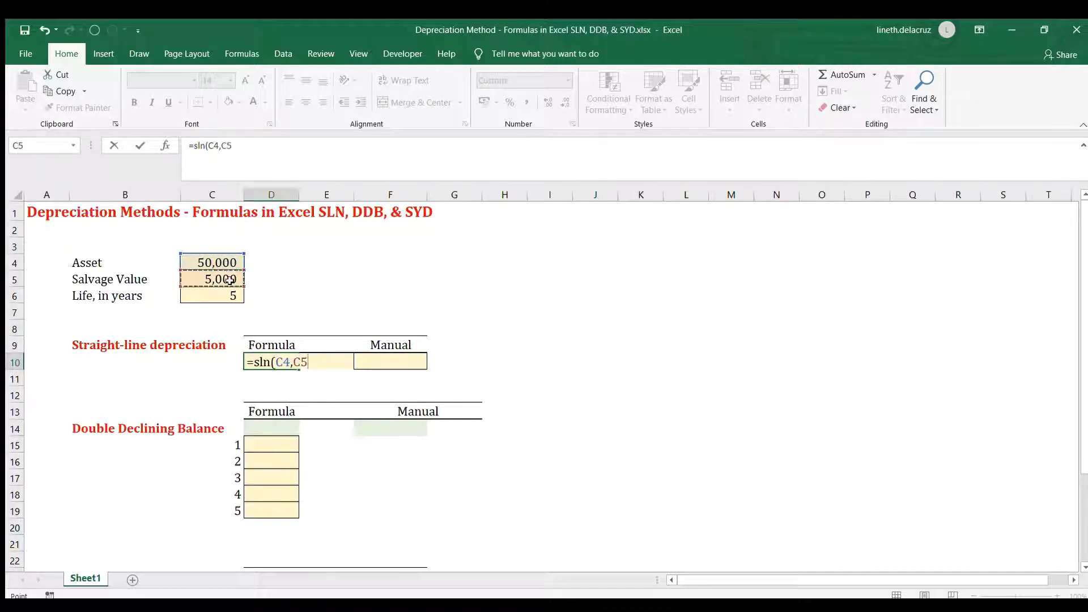
pyautogui.write(',')
pyautogui.click(225, 296)
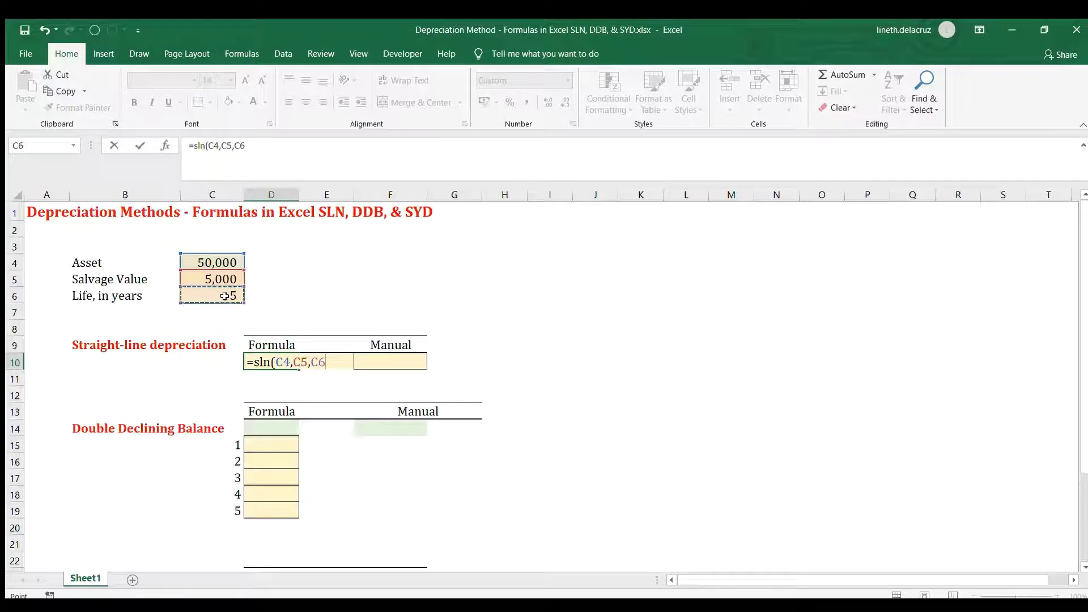
pyautogui.press('Return')
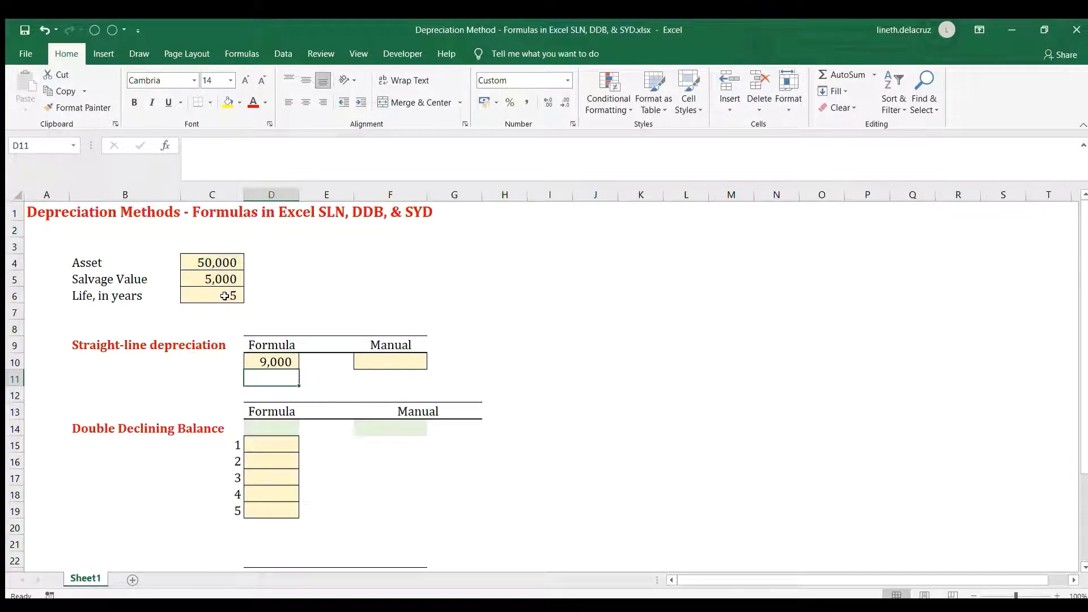
# Compute the 45,000 total in D11 as =D10*C6, then check its sum with C5 in the status bar
pyautogui.write('=')
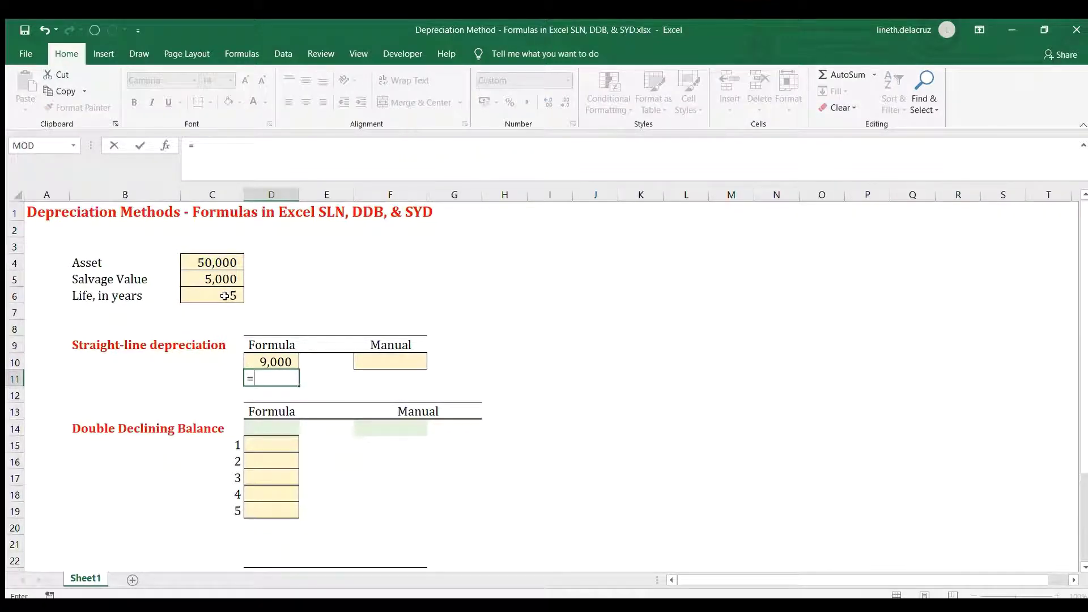
pyautogui.press('Up')
pyautogui.write('*')
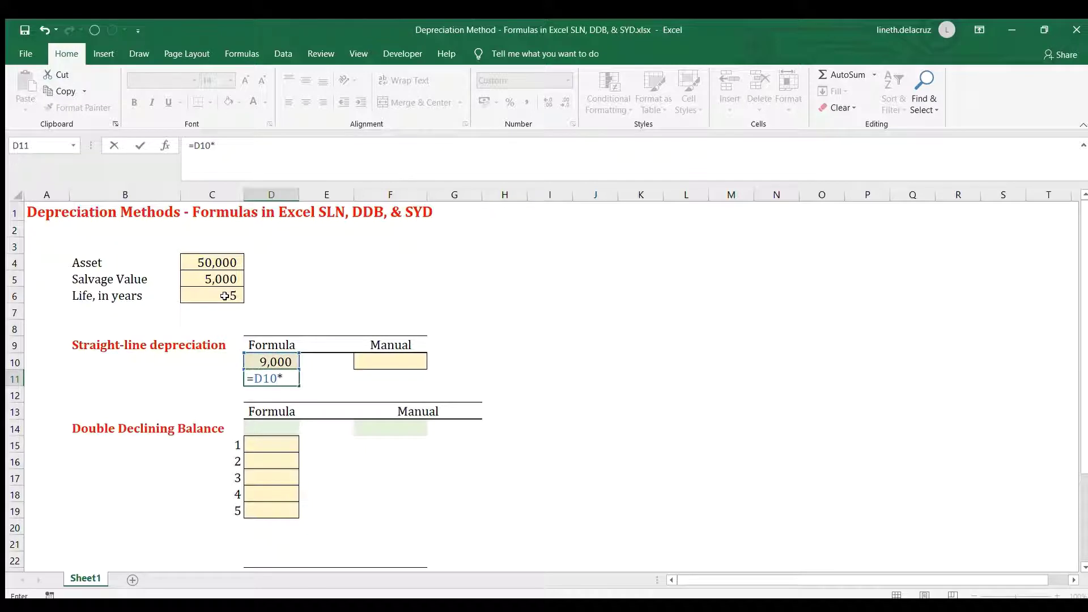
pyautogui.click(224, 296)
pyautogui.press('Return')
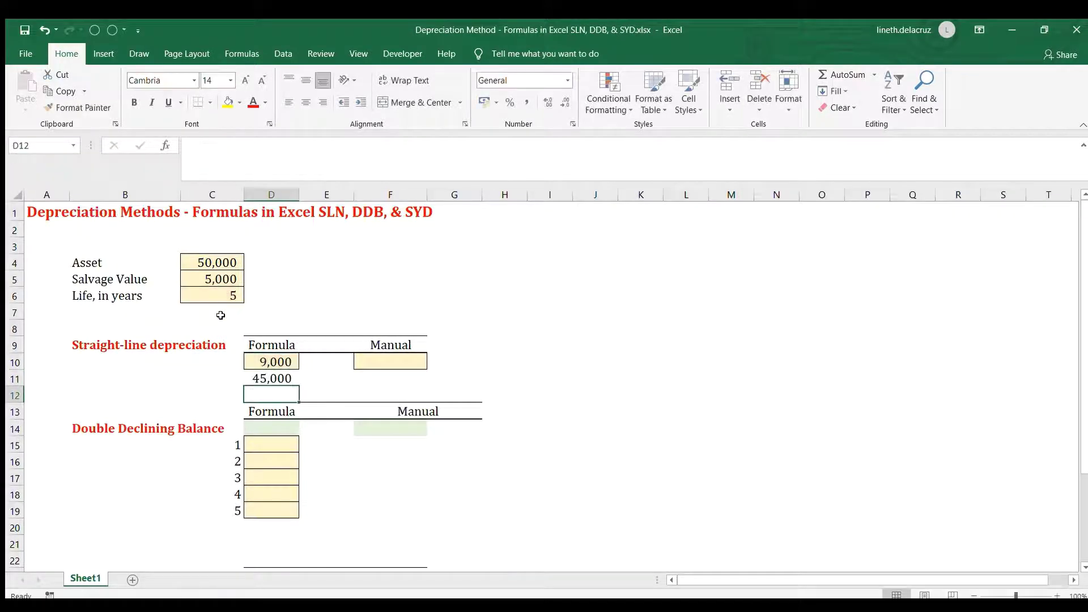
pyautogui.click(272, 379)
pyautogui.keyDown('ctrl'); pyautogui.click(211, 278); pyautogui.keyUp('ctrl')
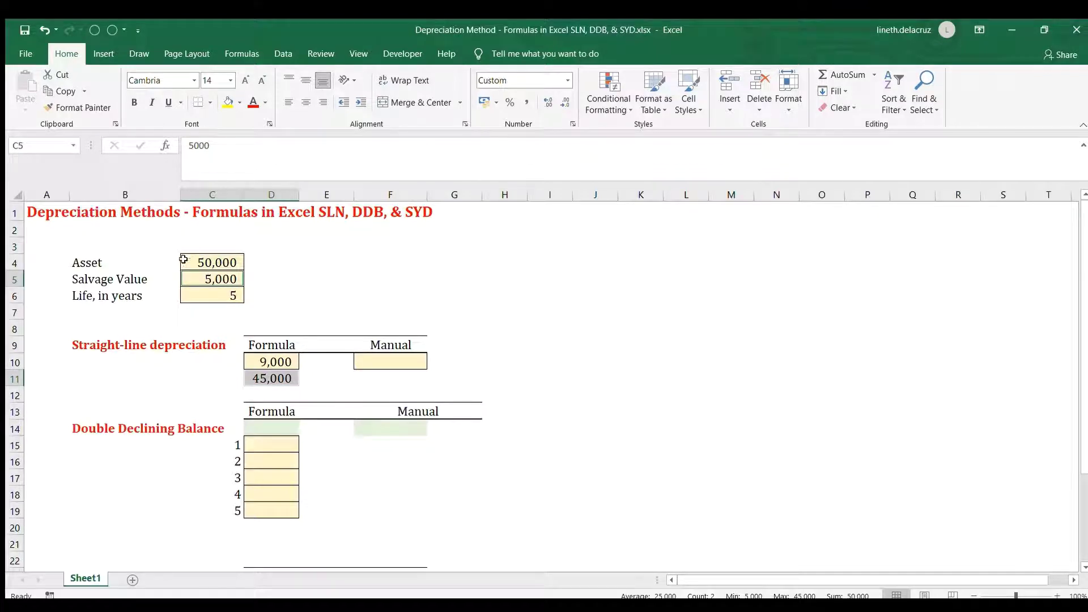
# Enter =(C4-C5)/C6 in F10, giving a manual straight-line depreciation of 9,000
pyautogui.click(377, 361)
pyautogui.write('=(')
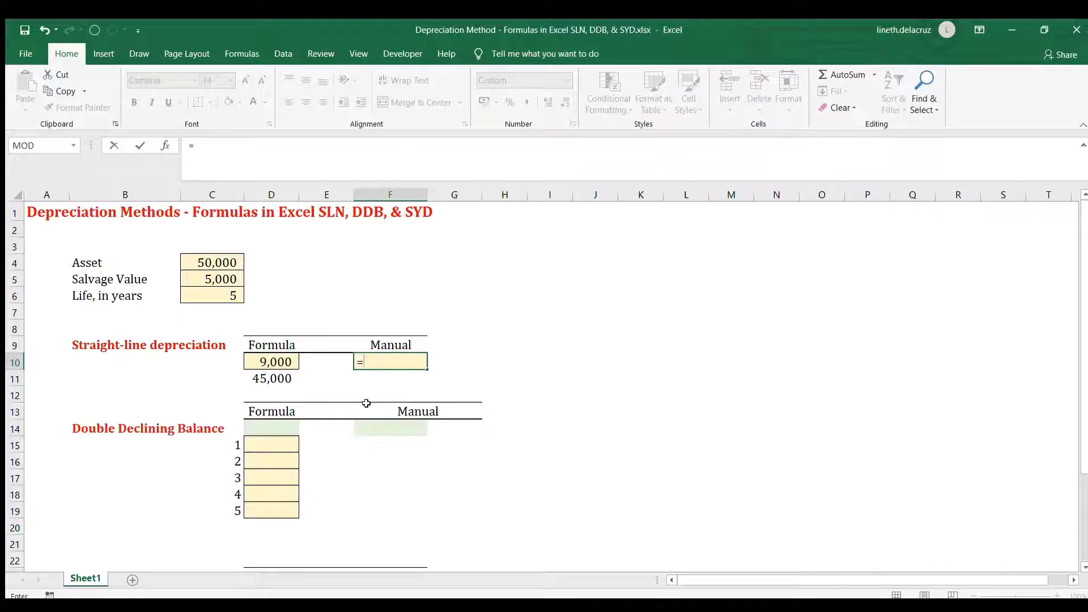
pyautogui.click(199, 259)
pyautogui.write('-')
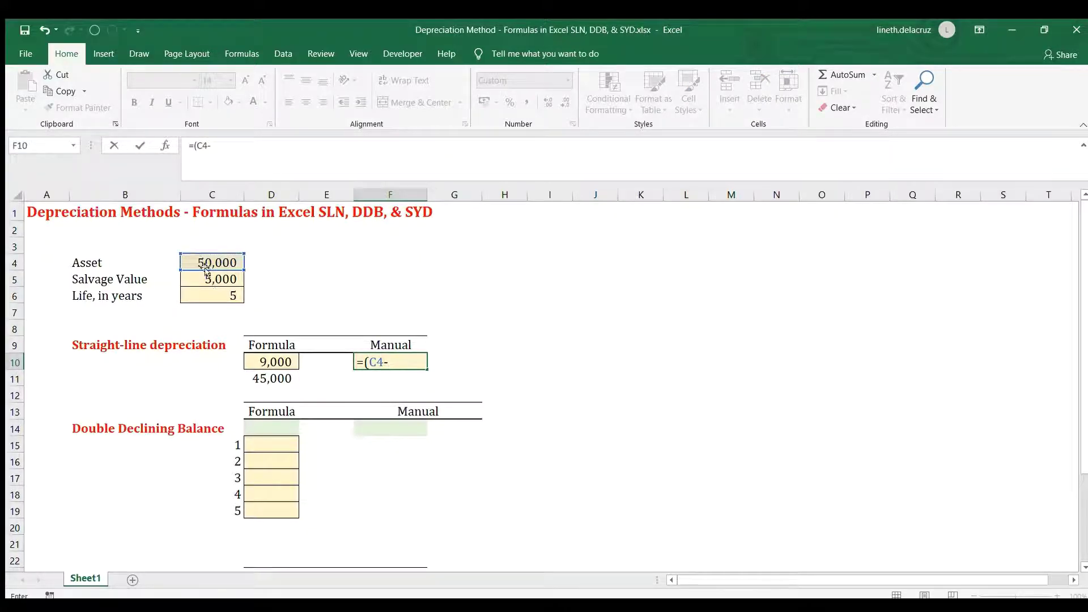
pyautogui.click(222, 284)
pyautogui.write(')/')
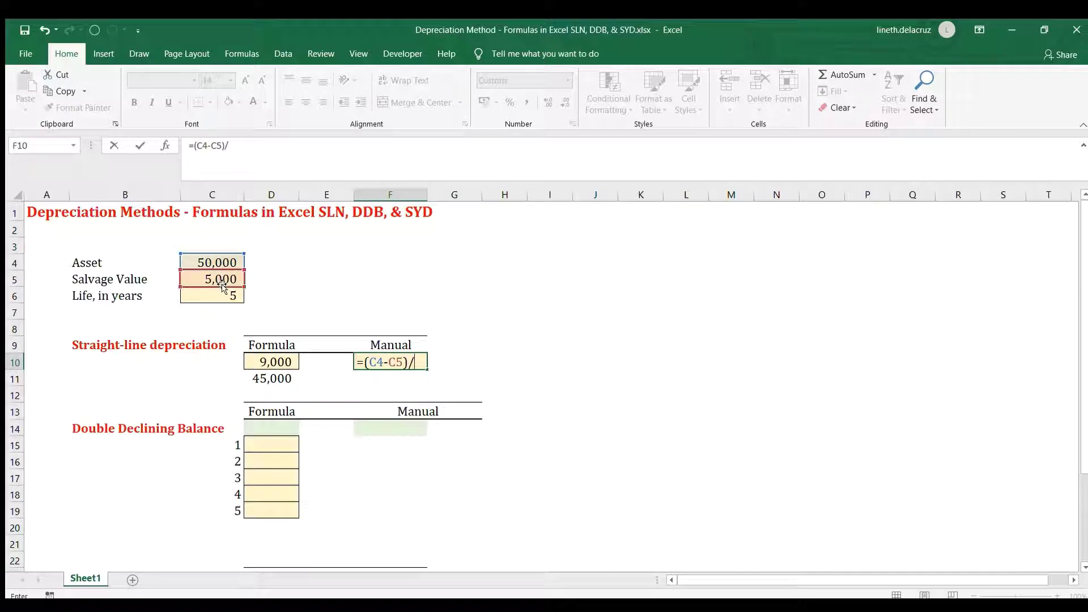
pyautogui.click(217, 296)
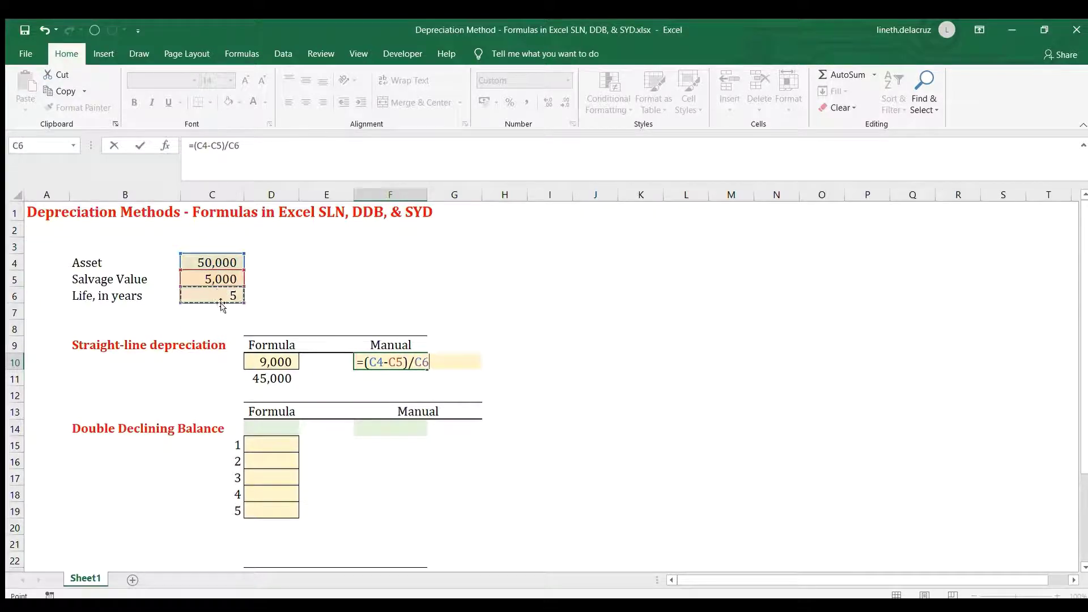
pyautogui.press('Return')
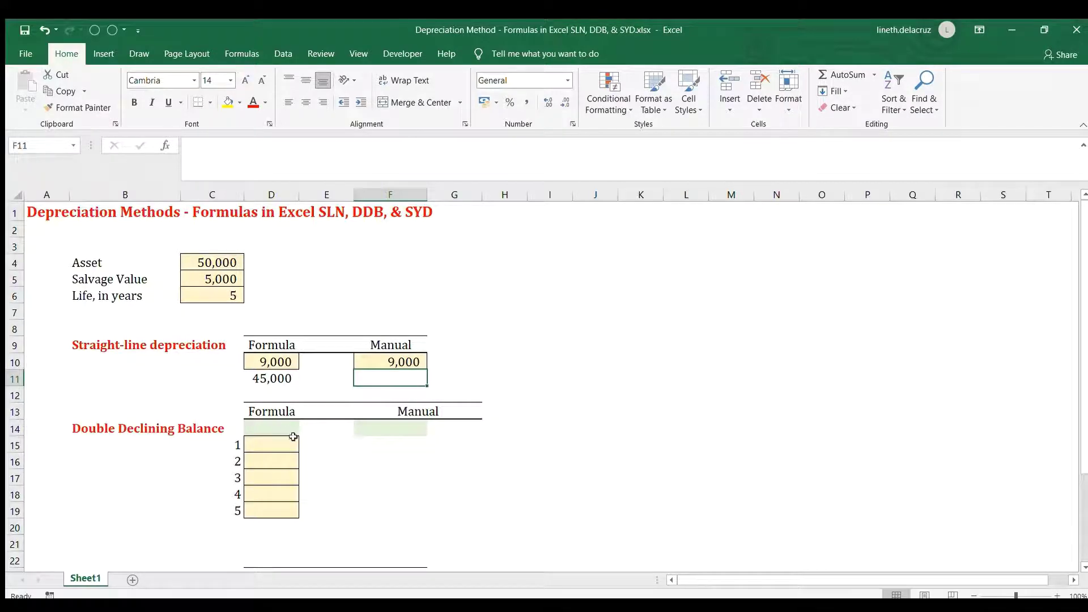
pyautogui.scroll(-1, 294, 441)
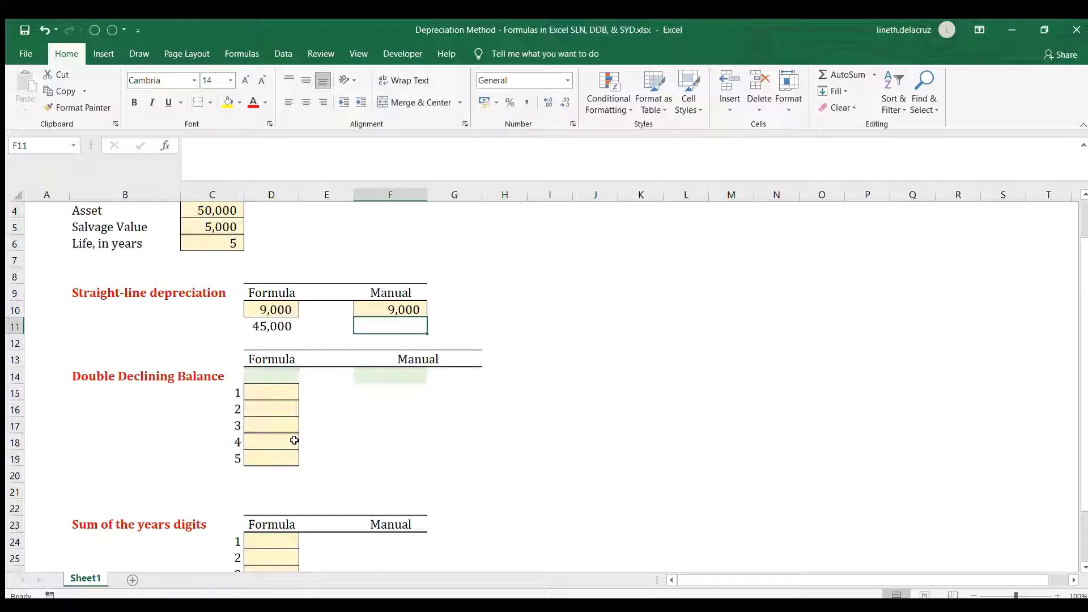
# Enter the depreciation factor 2 in D14
pyautogui.click(271, 377)
pyautogui.write('2')
pyautogui.press('Return')
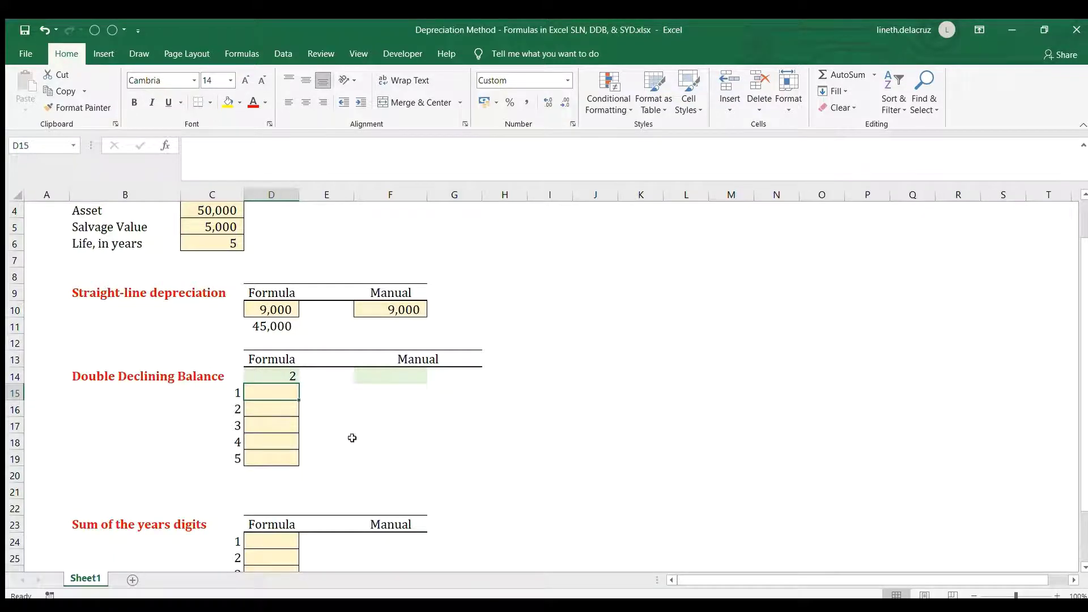
pyautogui.scroll(1, 340, 437)
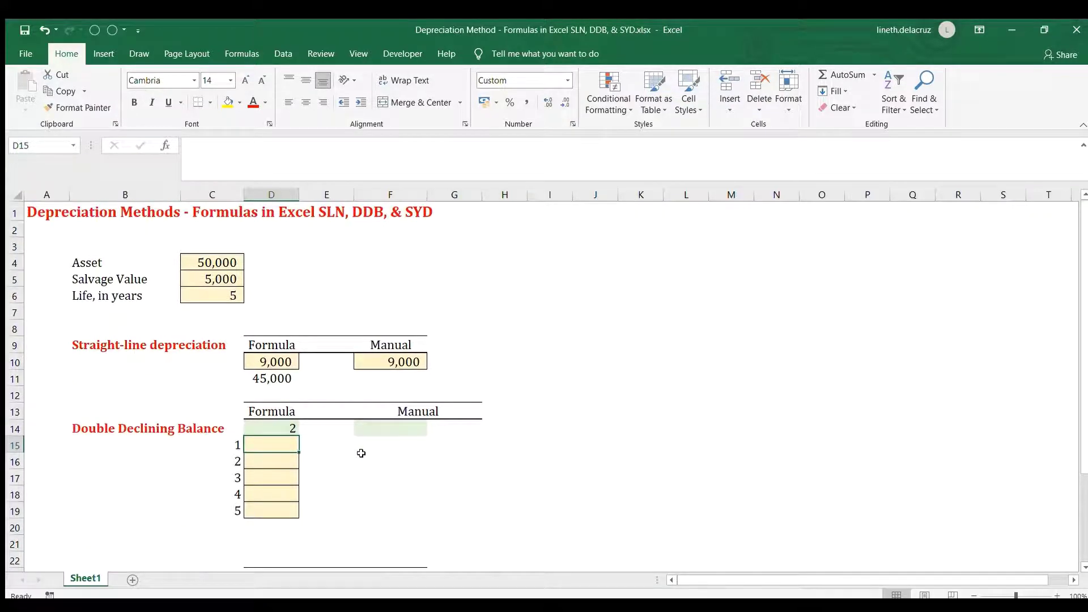
# Build =DDB(C4,C5,C6,C15,D14) in D15 for the year-1 double-declining depreciation
pyautogui.write('=ddb(')
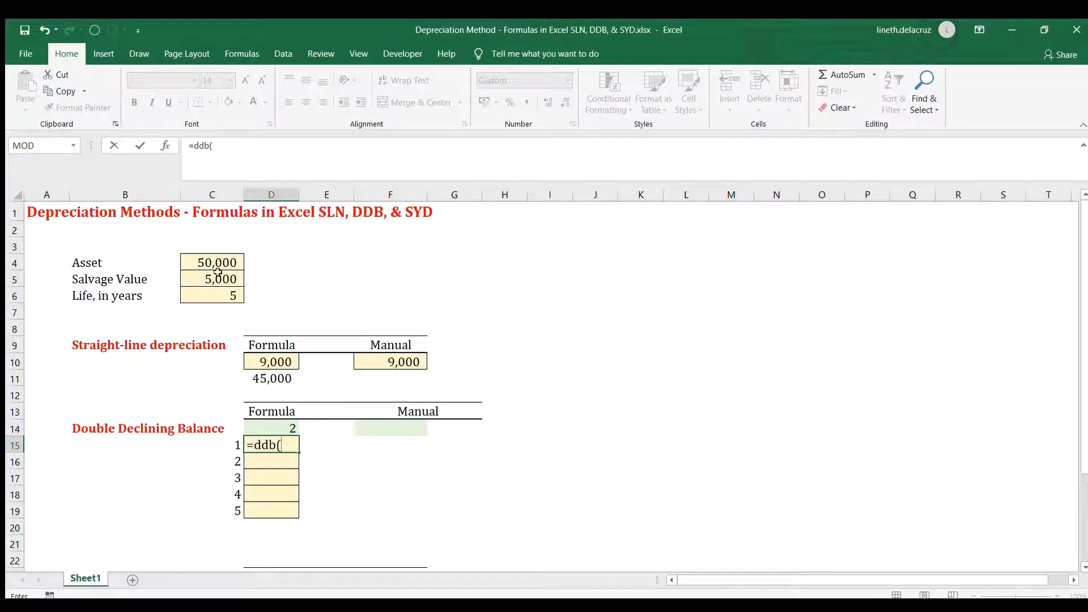
pyautogui.click(218, 265)
pyautogui.write(',')
pyautogui.click(223, 279)
pyautogui.write(',')
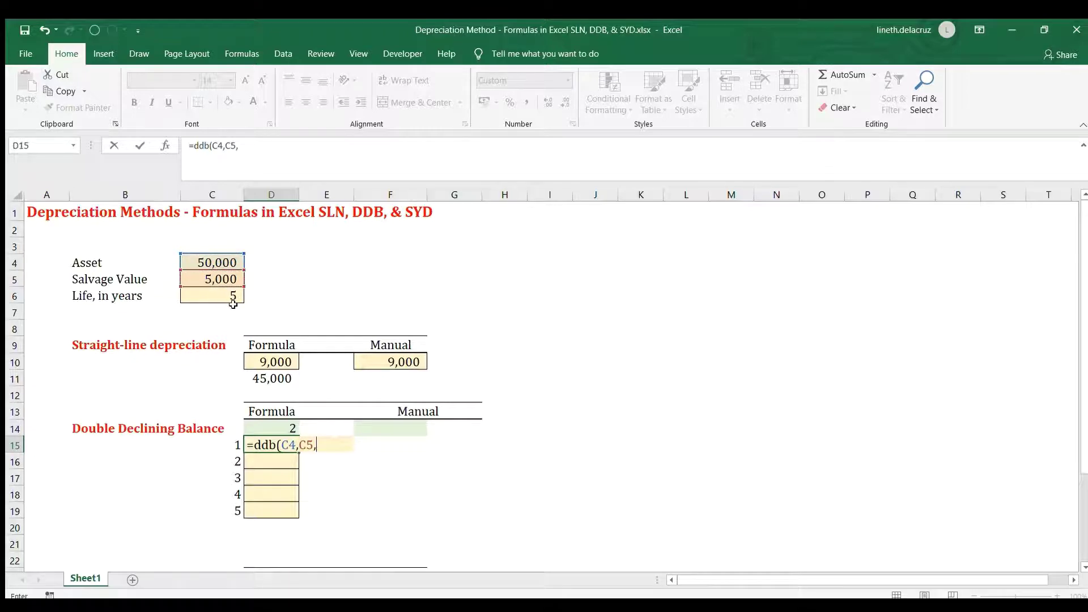
pyautogui.click(231, 299)
pyautogui.write(',')
pyautogui.click(222, 448)
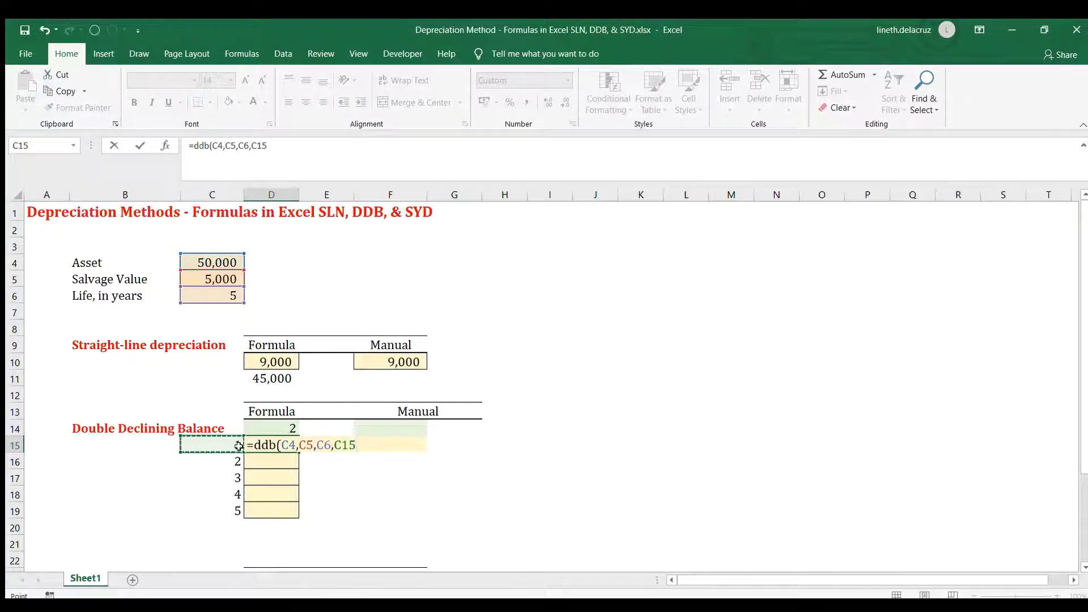
pyautogui.write(',')
pyautogui.click(277, 425)
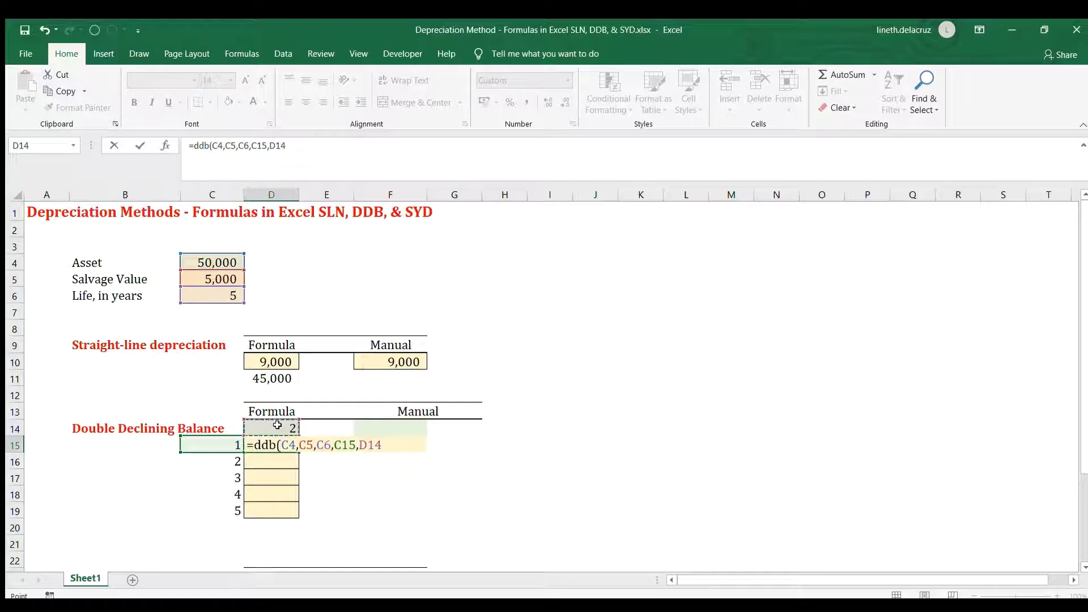
pyautogui.write(')')
# Make the C4, C5, C6 and D14 references in the D15 DDB formula absolute
pyautogui.click(293, 446)
pyautogui.press('F4')
pyautogui.click(319, 446)
pyautogui.press('F4')
pyautogui.click(347, 446)
pyautogui.press('F4')
pyautogui.click(417, 444)
pyautogui.press('F4')
pyautogui.press('Return')
# Copy the year-1 DDB formula to D16:D19, giving 12,000, 7,200, 4,320 and 1,480
pyautogui.press('Up')
pyautogui.hotkey('ctrl', 'c')
pyautogui.press('Down')
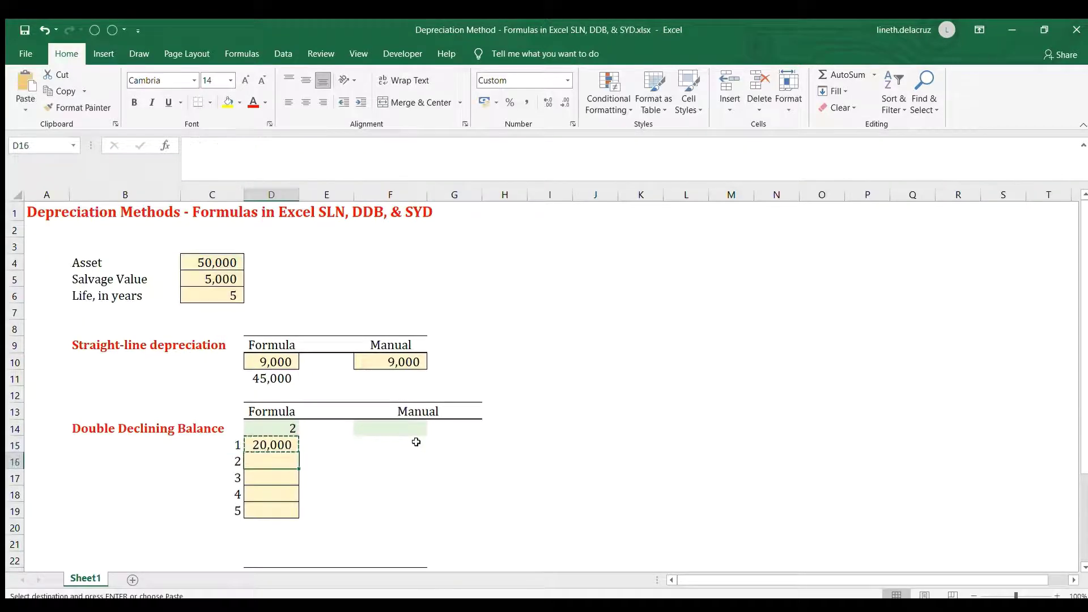
pyautogui.hotkey('shift', 'Down')
pyautogui.hotkey('shift', 'Down')
pyautogui.hotkey('shift', 'Down')
pyautogui.hotkey('ctrl', 'v')
pyautogui.press('Up')
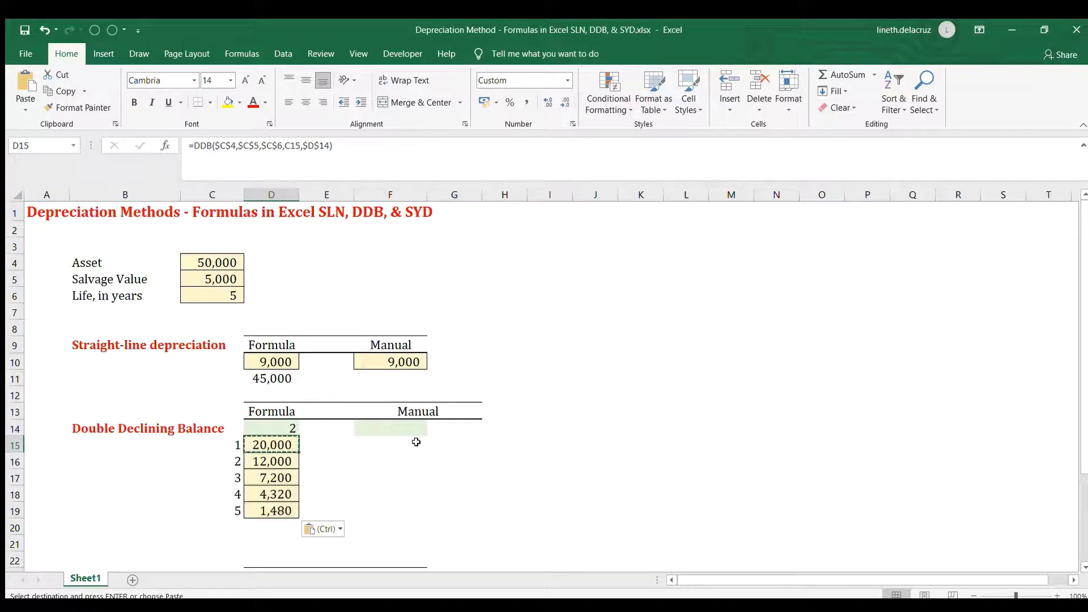
# Total the DDB schedule in D20 with =SUM(D15:D19), giving 45,000
pyautogui.hotkey('ctrl', 'Down')
pyautogui.press('Down')
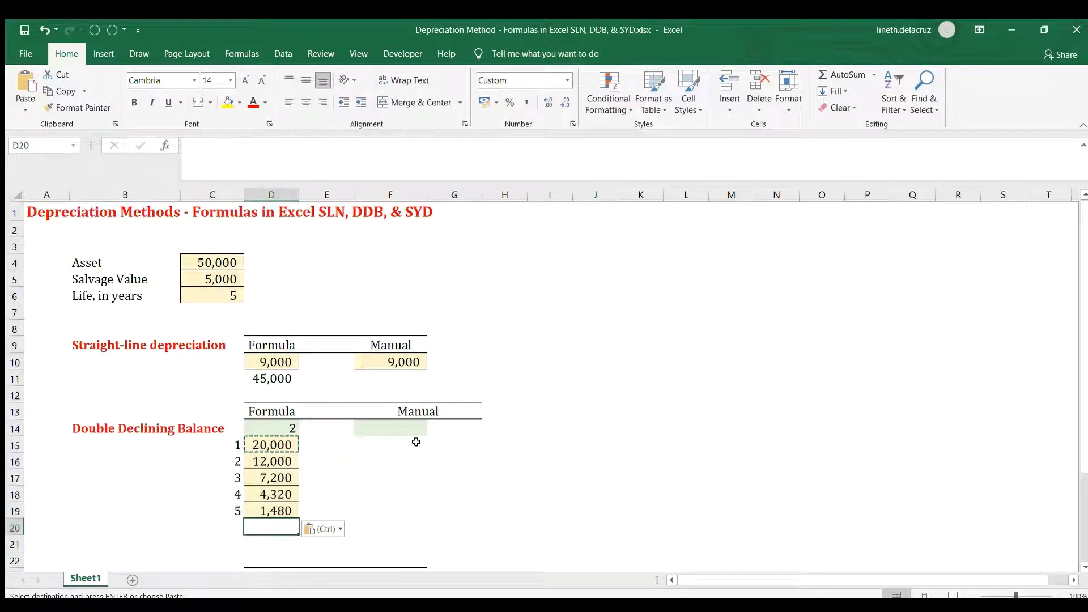
pyautogui.write('=sum(')
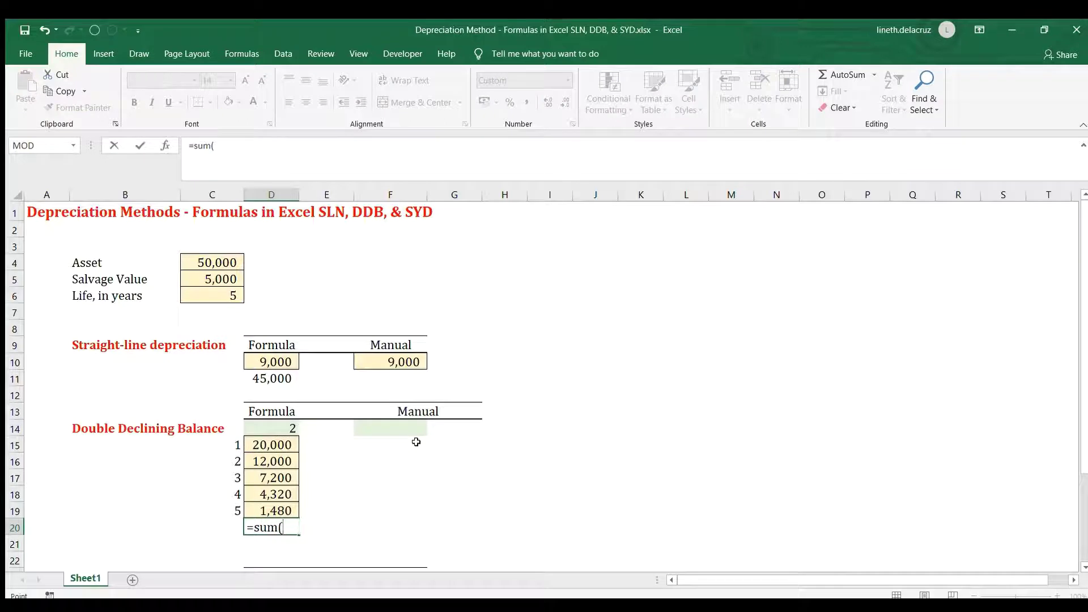
pyautogui.press('Up')
pyautogui.hotkey('ctrl', 'shift', 'Up')
pyautogui.hotkey('shift', 'Down')
pyautogui.hotkey('shift', 'Down')
pyautogui.press('Return')
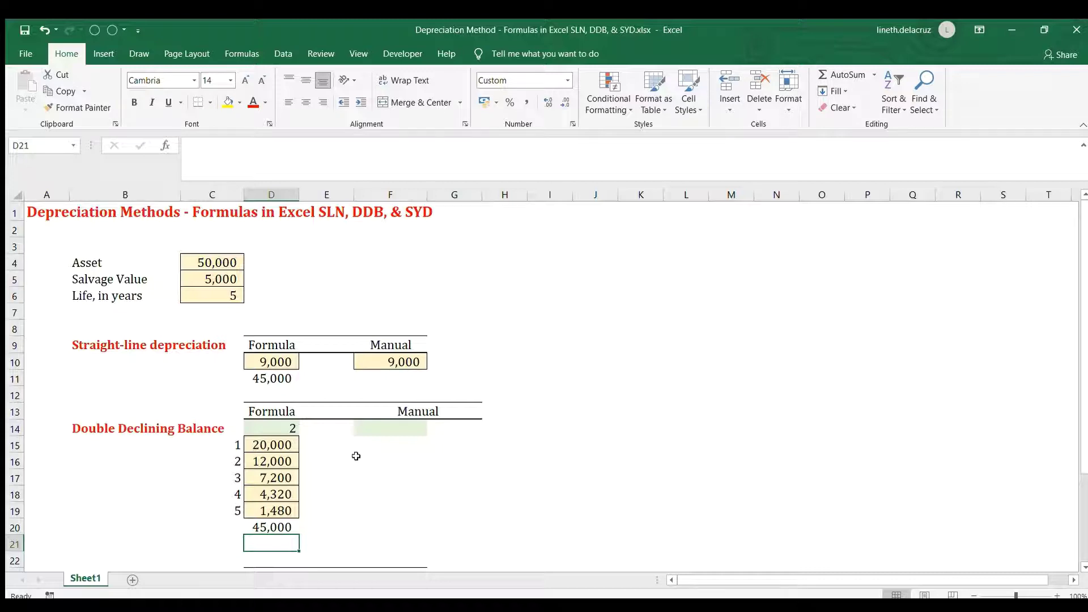
pyautogui.click(390, 427)
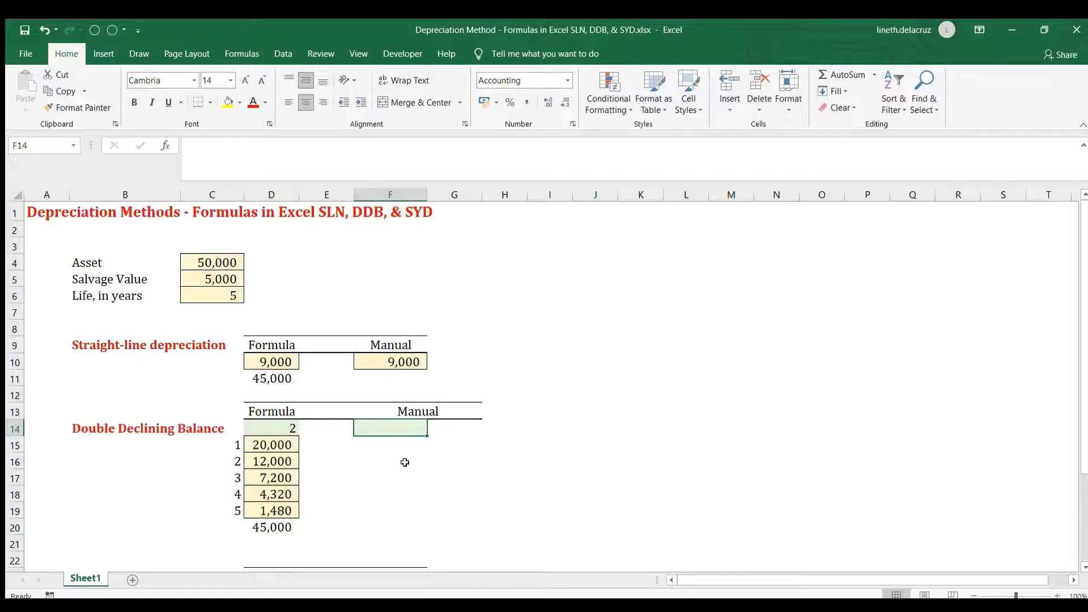
# Enter =F10/D11 in G10 for a 0.2 rate, then check D11, G10 and F14
pyautogui.click(460, 363)
pyautogui.write('=F10/')
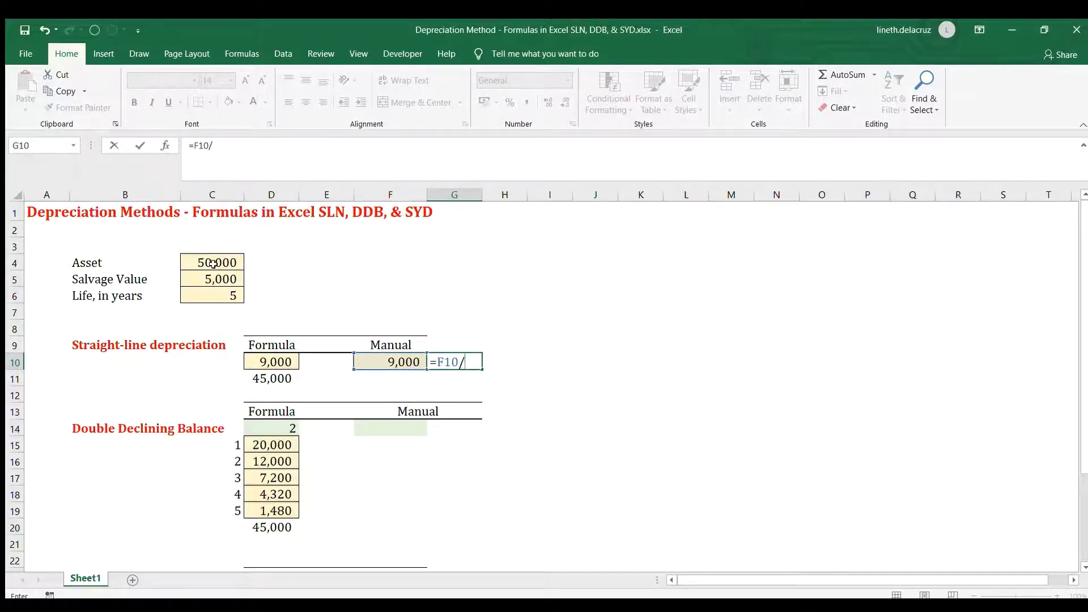
pyautogui.click(257, 378)
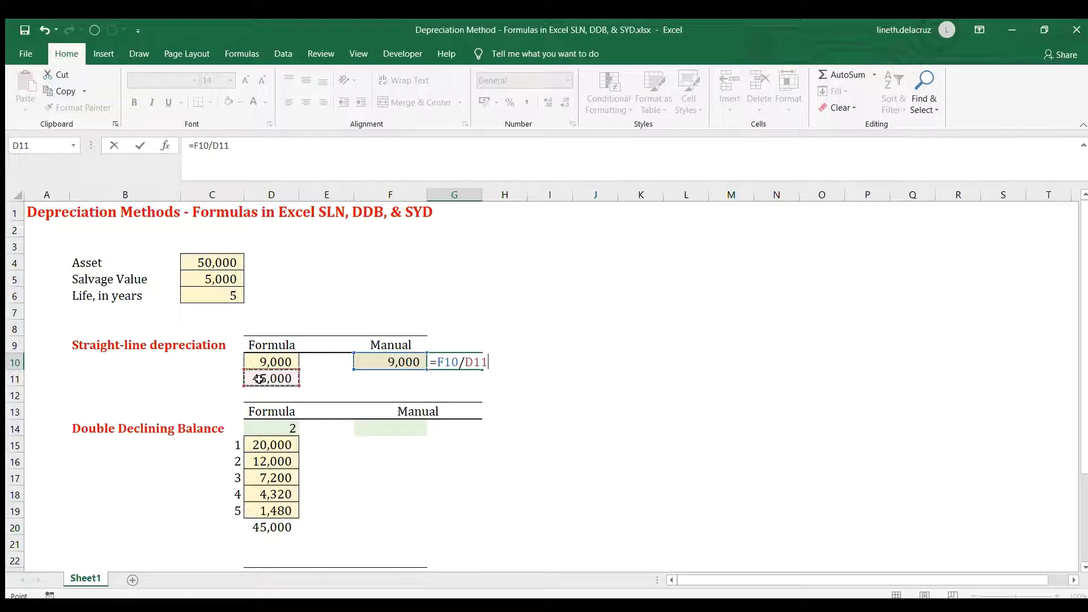
pyautogui.hotkey('ctrl', 'Return')
pyautogui.click(260, 378)
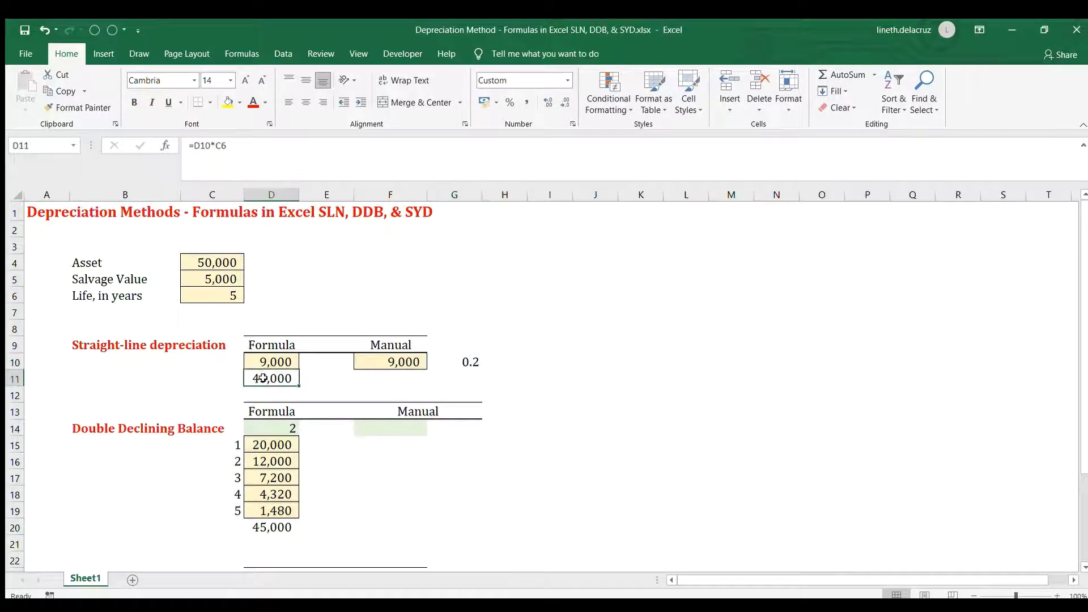
pyautogui.click(469, 362)
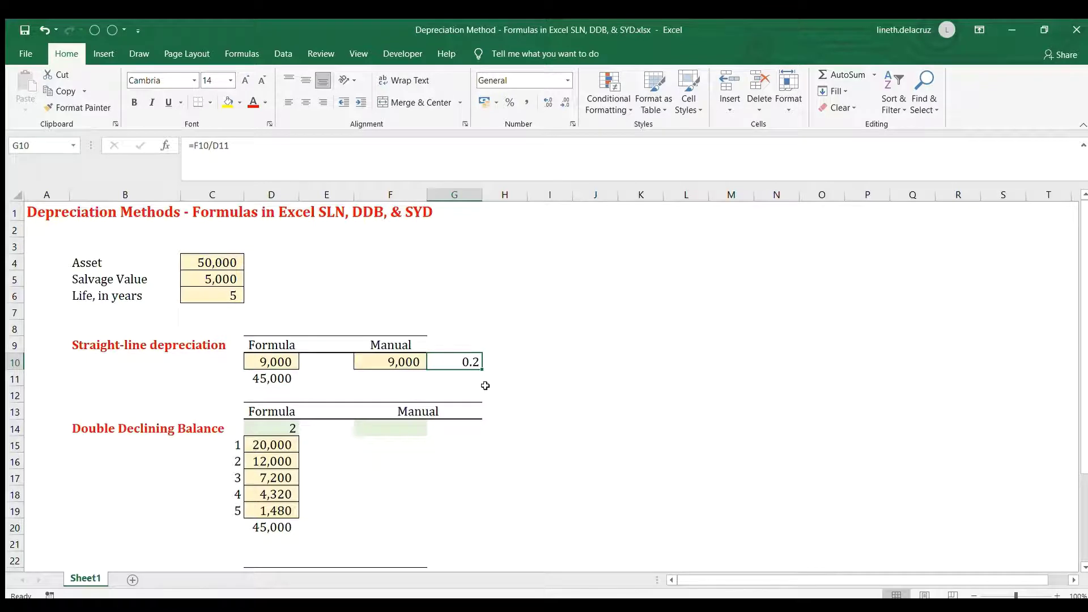
pyautogui.click(374, 434)
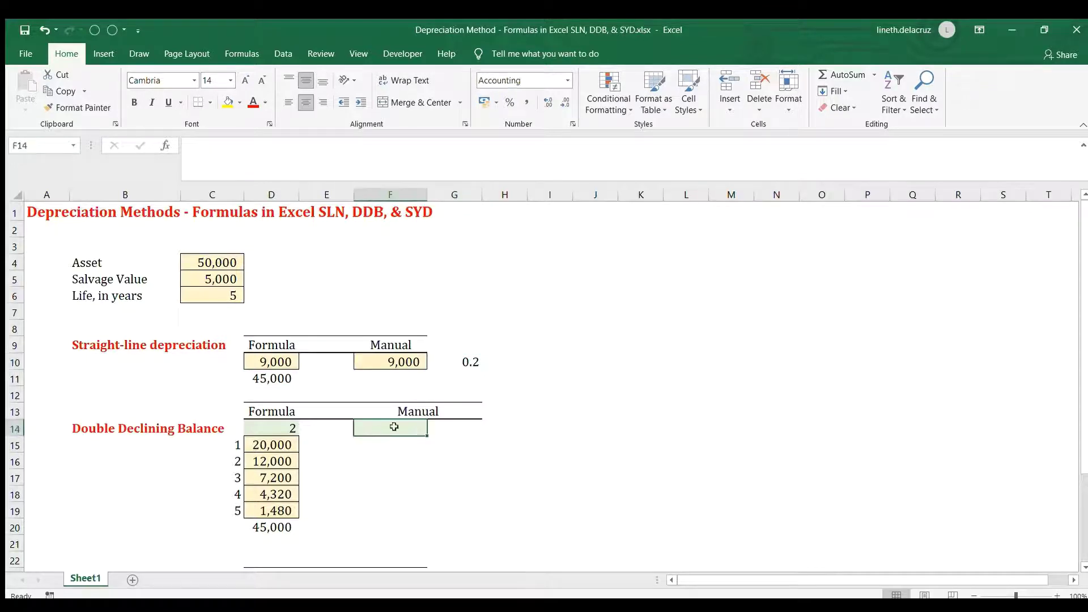
pyautogui.click(465, 366)
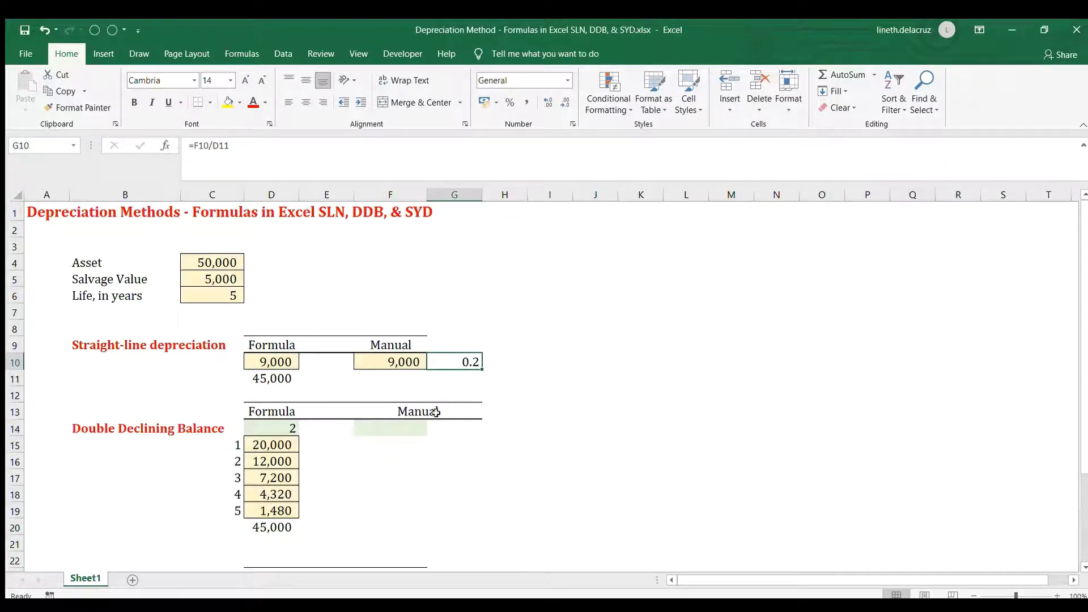
pyautogui.click(388, 429)
# Enter =C15/C6*D14 in F14 for a 0.40 double-declining rate
pyautogui.write('=')
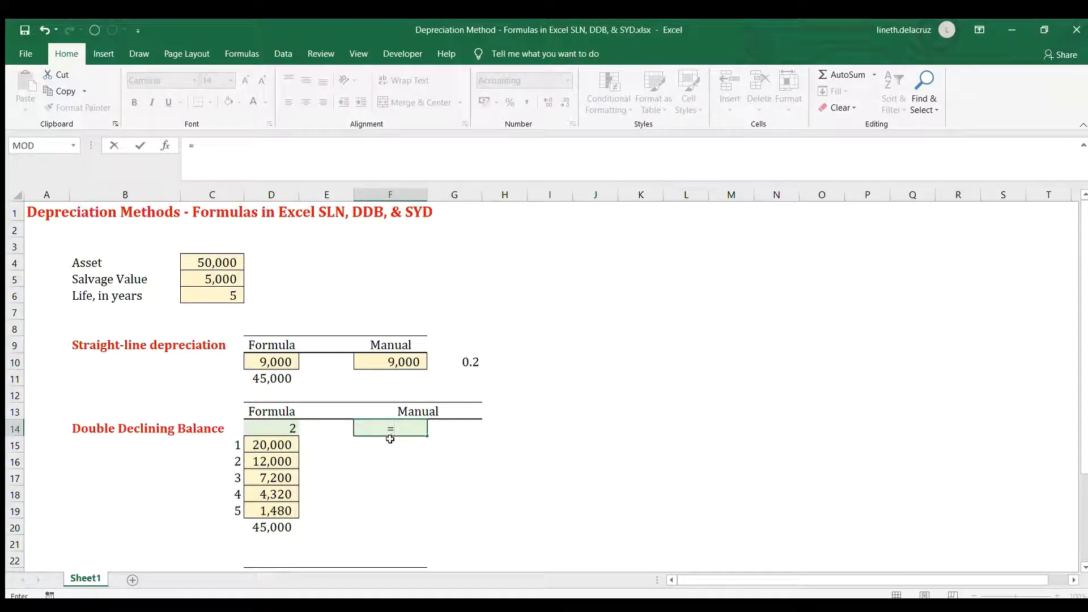
pyautogui.click(205, 446)
pyautogui.write('/')
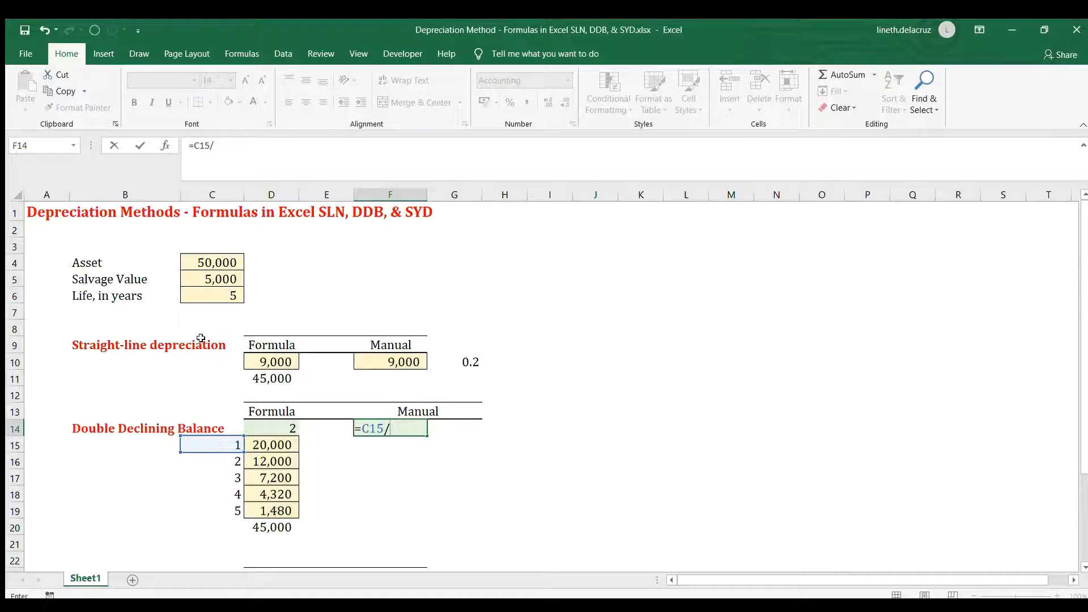
pyautogui.click(213, 294)
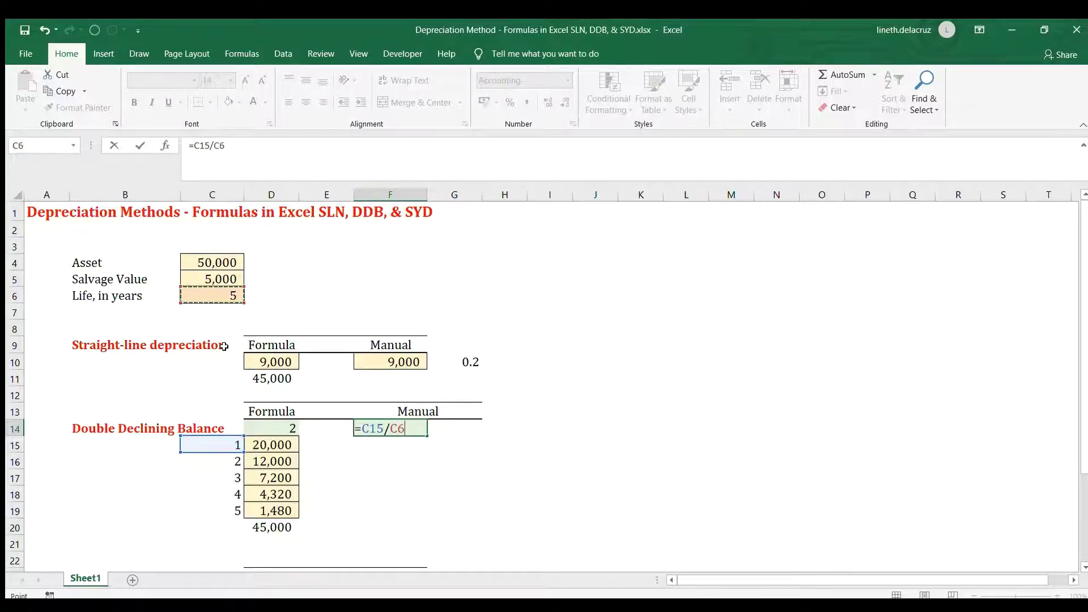
pyautogui.write('*')
pyautogui.click(291, 430)
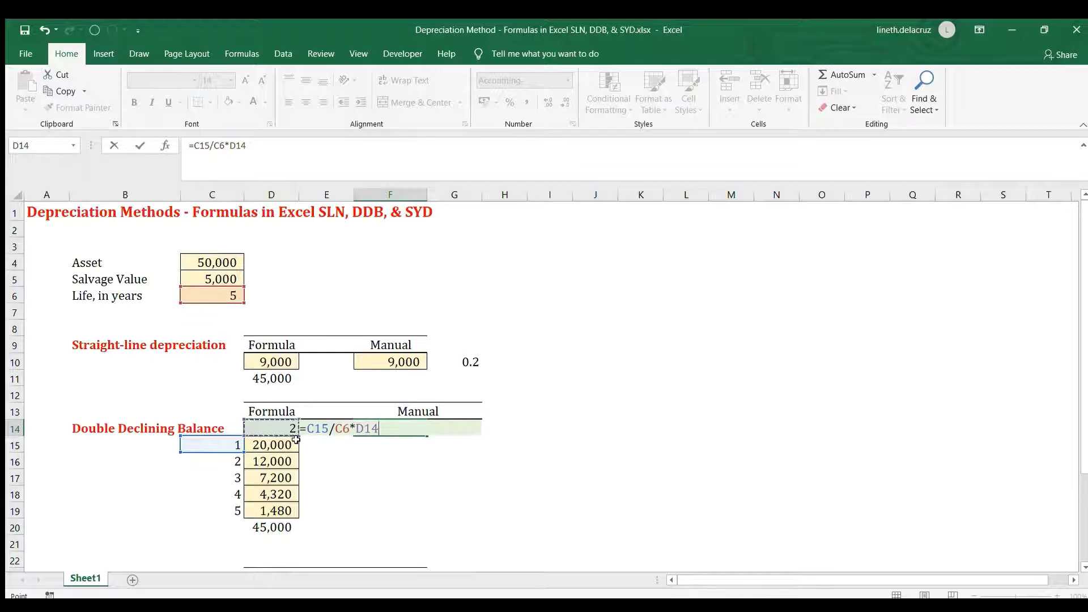
pyautogui.press('Return')
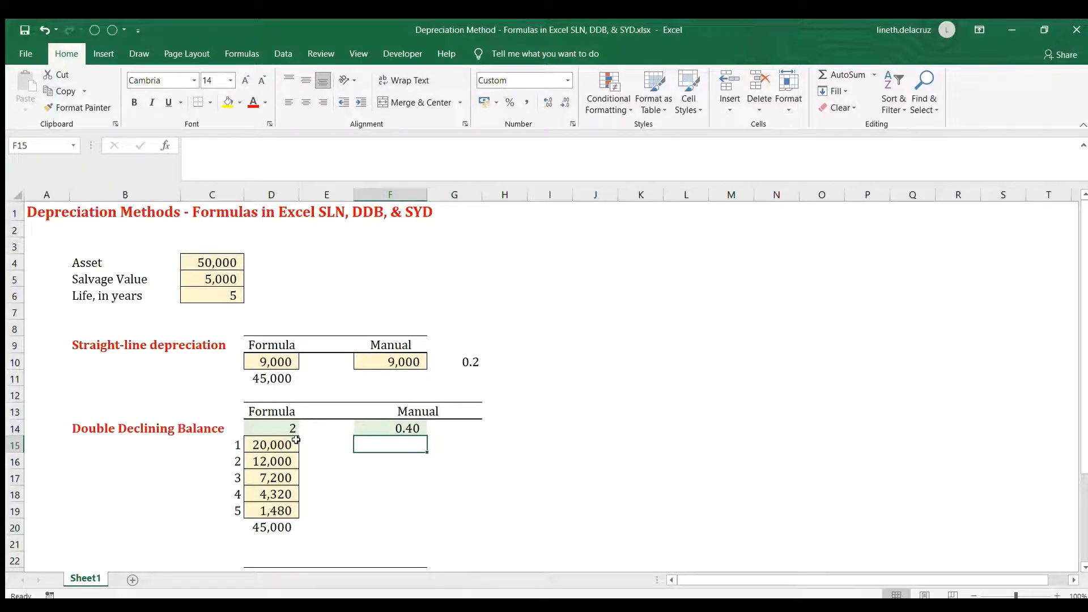
# Add the book-value heading BV in G14
pyautogui.press('Up')
pyautogui.press('Right')
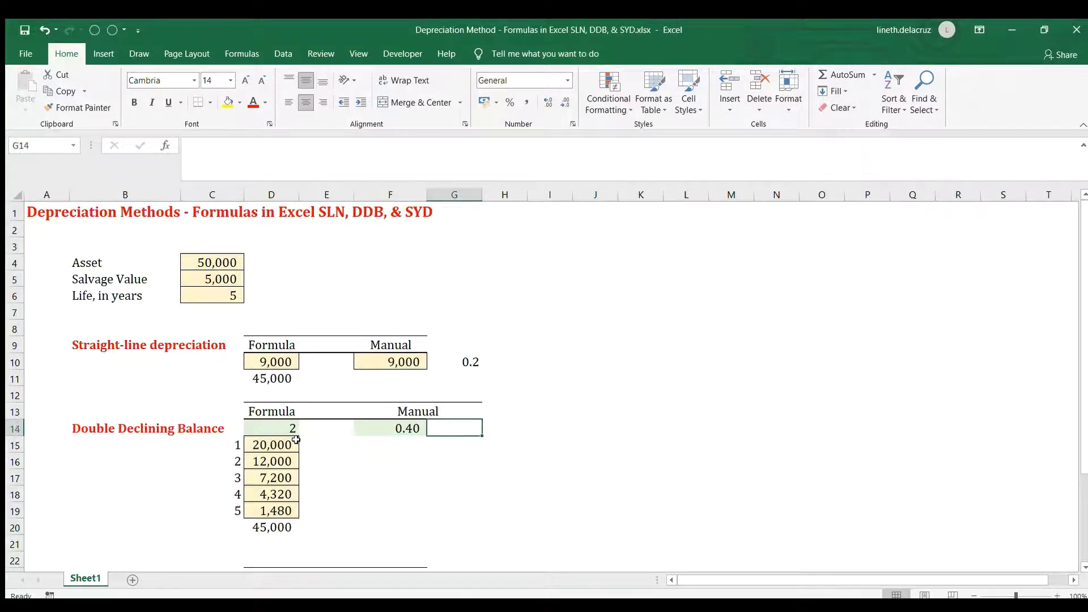
pyautogui.write('BV')
pyautogui.press('Return')
pyautogui.press('Up')
# Enter =C4 times the anchored F14 rate in F15 for 20,000 year-1 depreciation
pyautogui.press('Left')
pyautogui.press('Down')
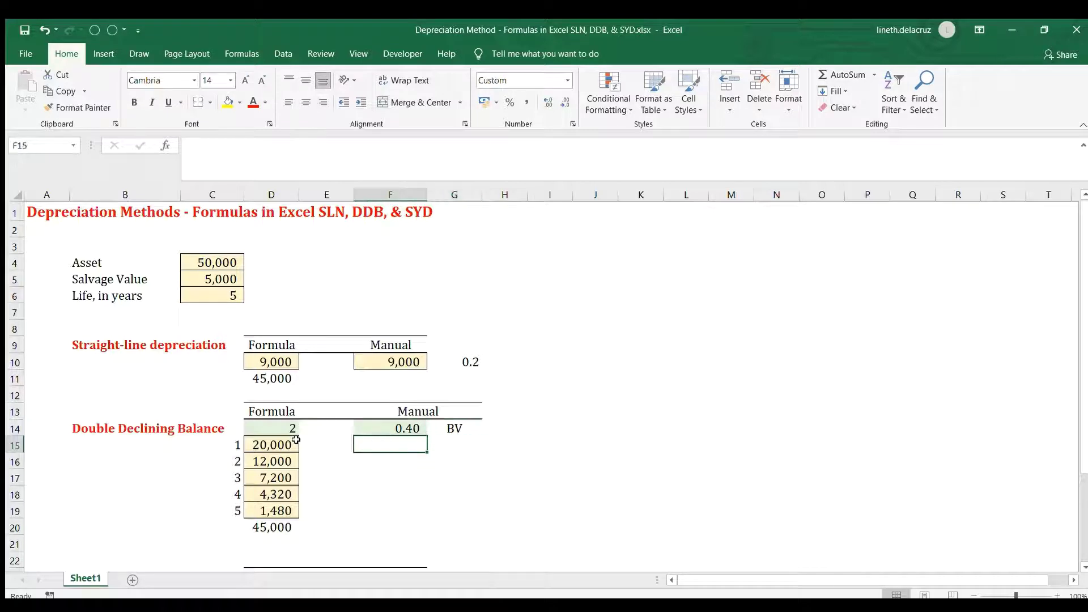
pyautogui.write('=')
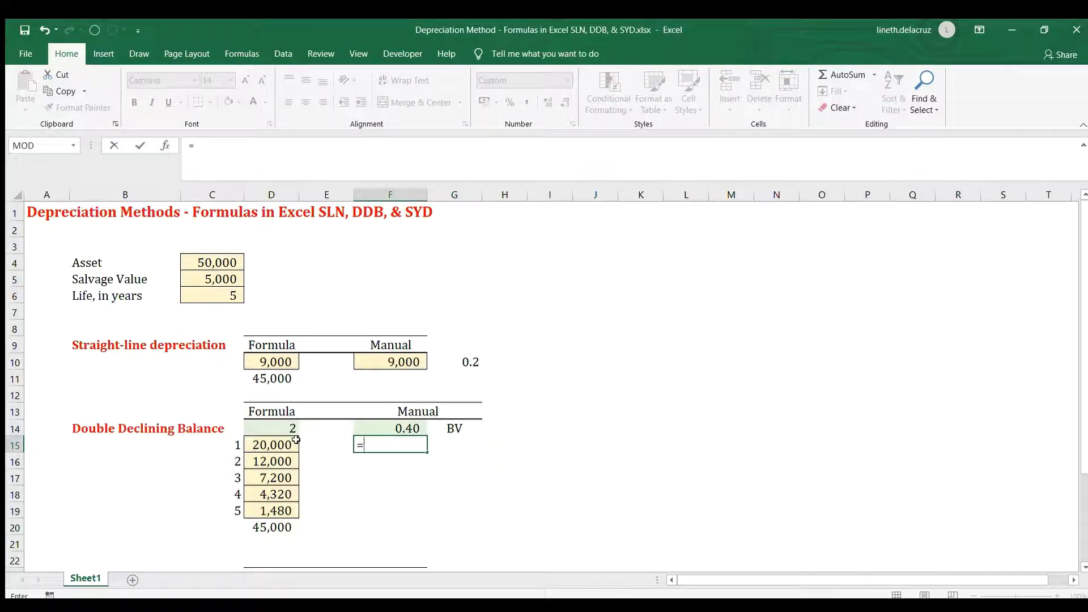
pyautogui.click(213, 264)
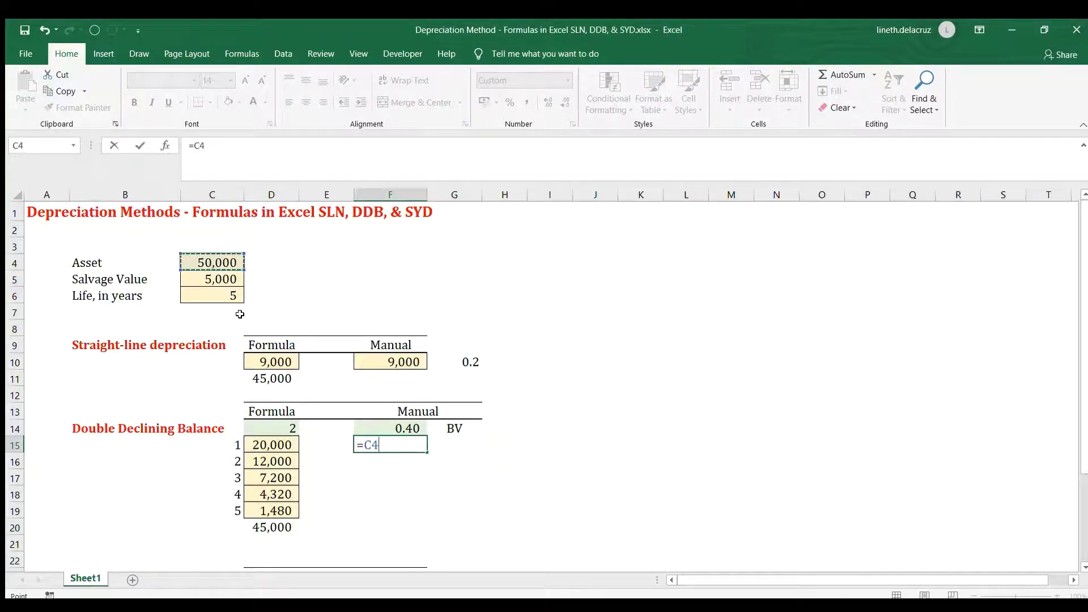
pyautogui.write('*')
pyautogui.press('Up')
pyautogui.press('F4')
pyautogui.press('Return')
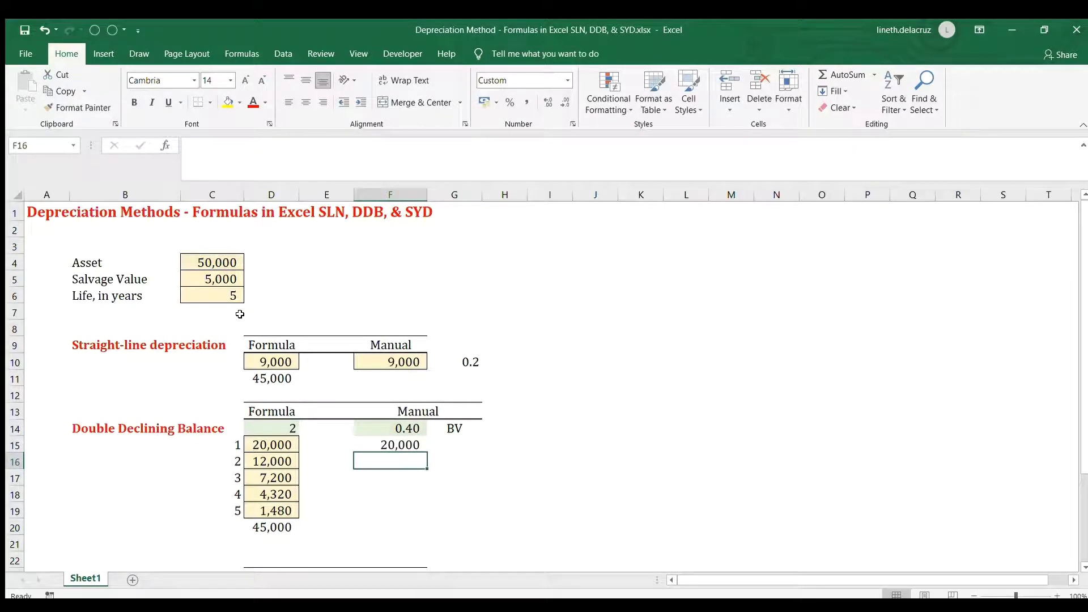
# Enter =$C$4-SUM($F$15:F15) in G15 for a 30,000 year-1 book value
pyautogui.click(443, 449)
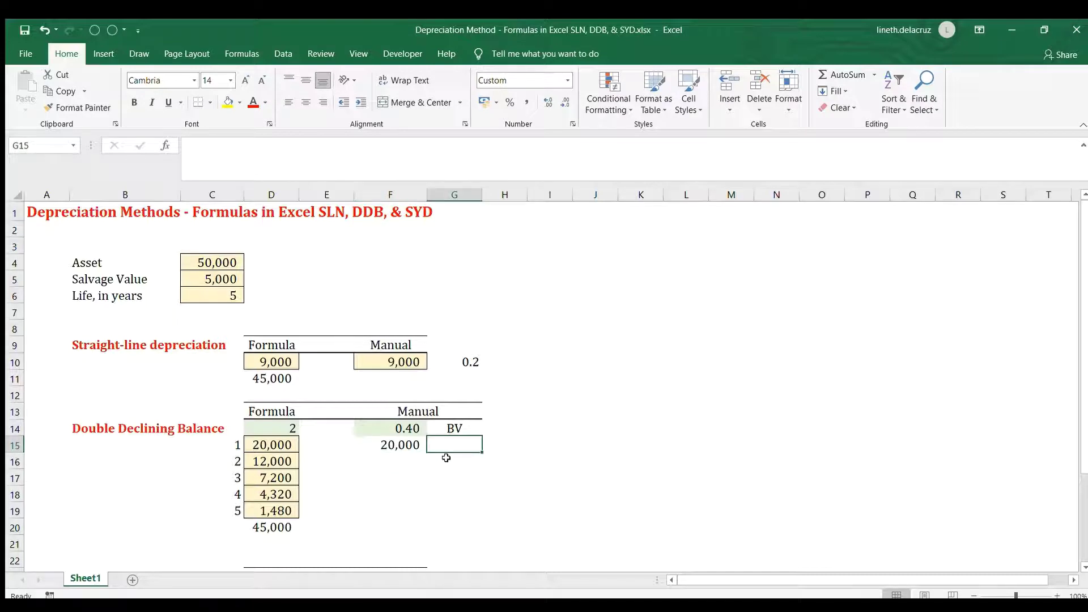
pyautogui.write('=')
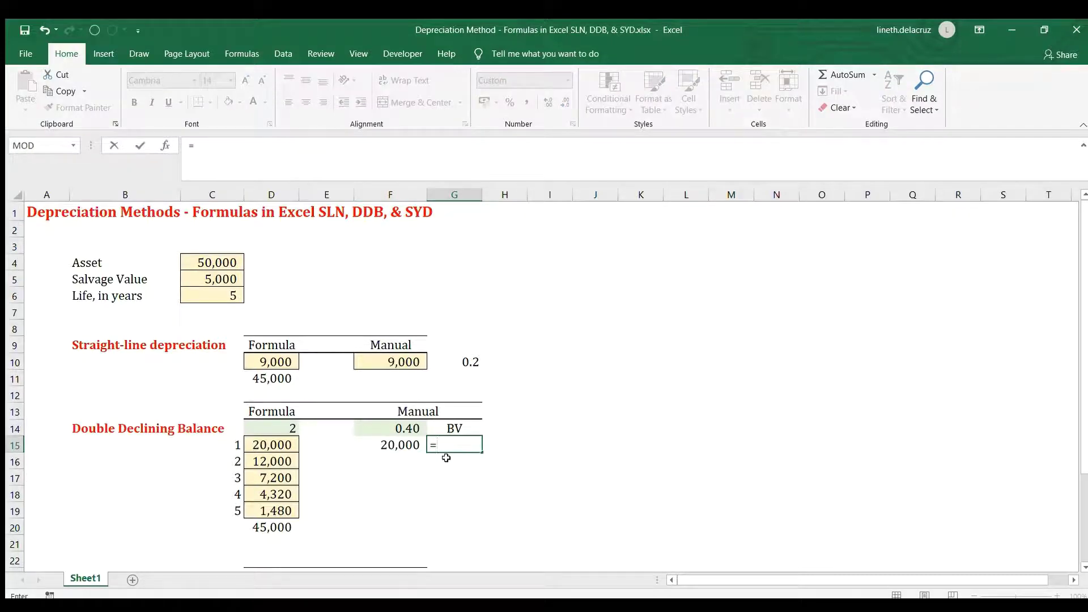
pyautogui.click(218, 265)
pyautogui.write('-')
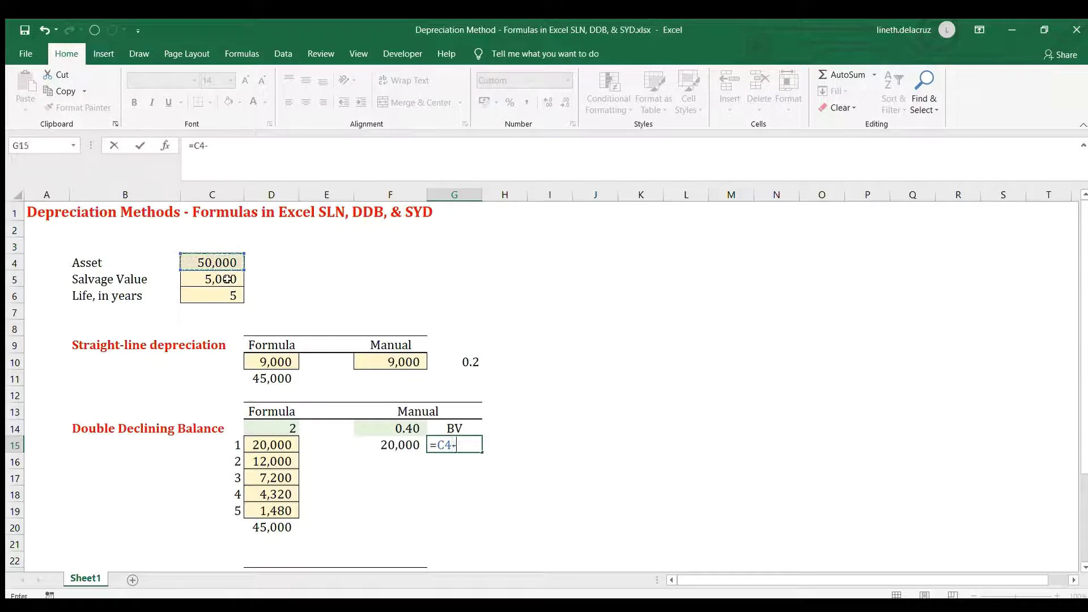
pyautogui.write('sum(')
pyautogui.click(394, 445)
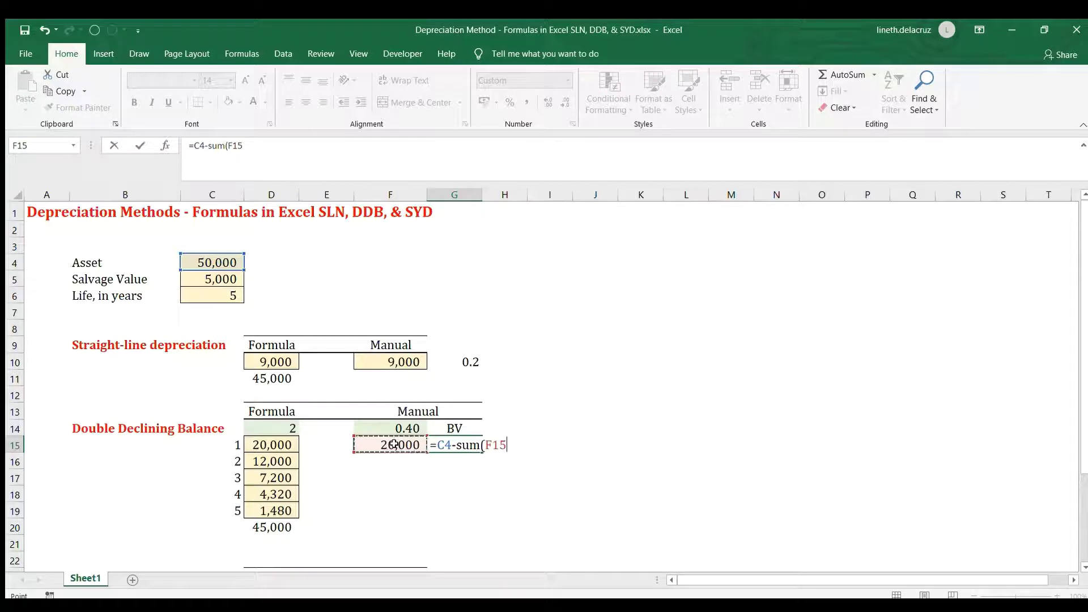
pyautogui.press('F8')
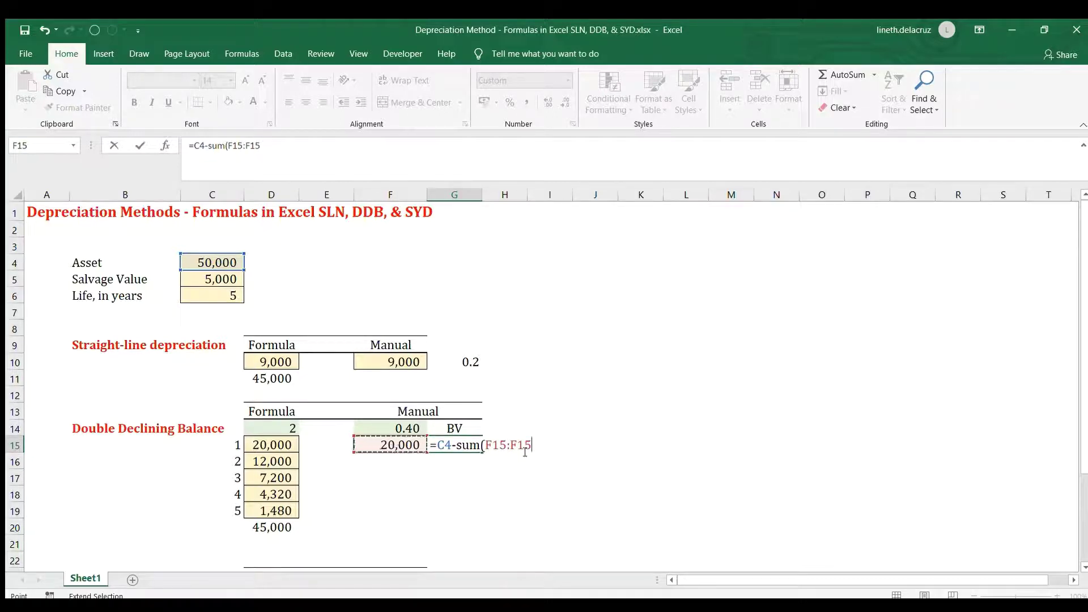
pyautogui.write(')')
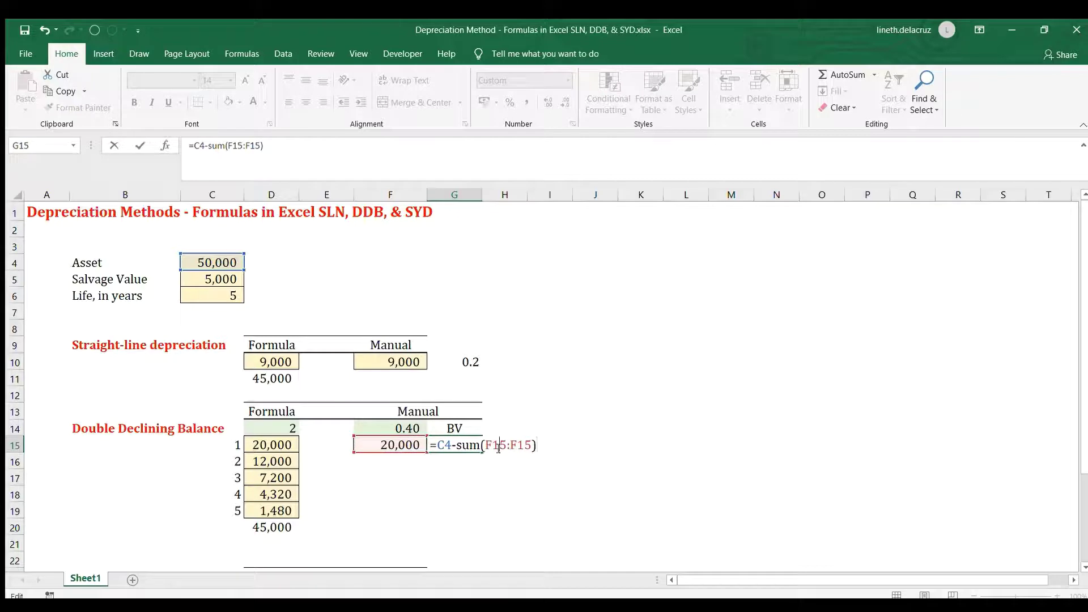
pyautogui.click(497, 449)
pyautogui.press('F4')
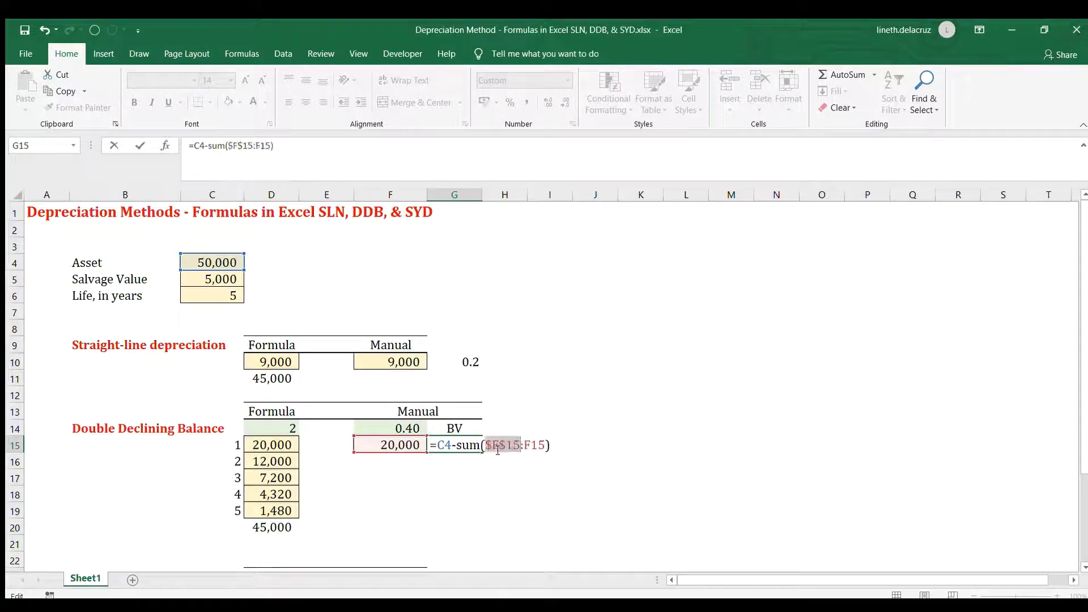
pyautogui.click(446, 445)
pyautogui.press('F4')
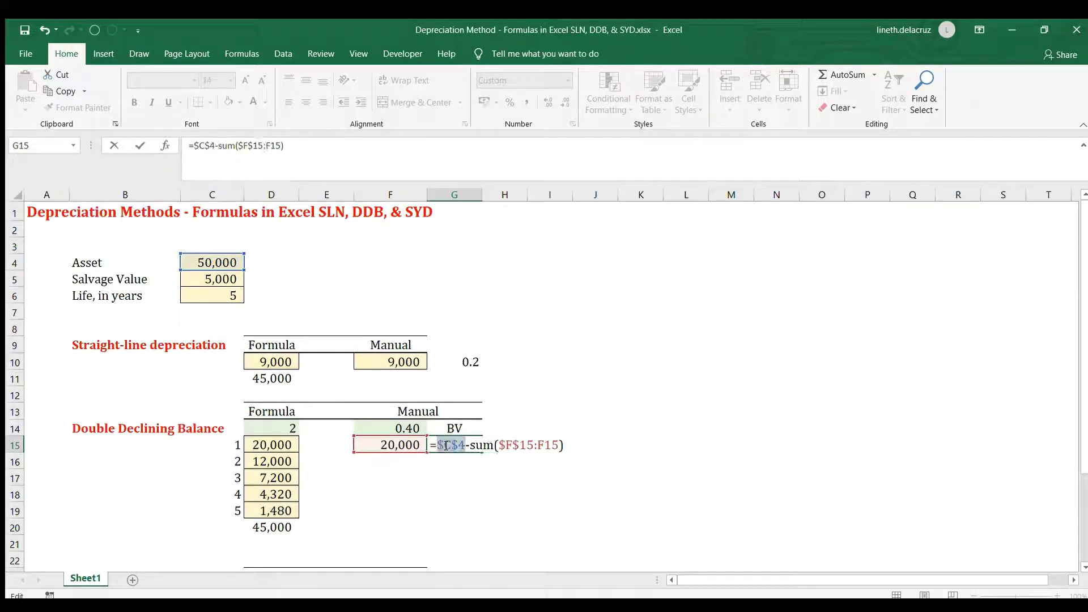
pyautogui.press('Return')
pyautogui.press('Left')
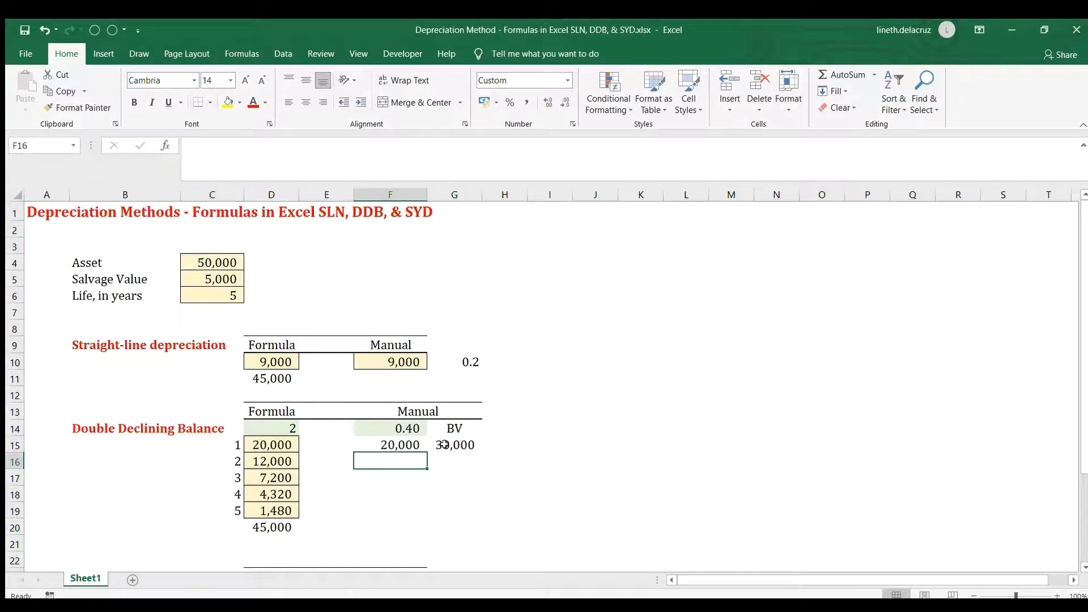
# Enter =$F$14*G15 in F16 for year-2 depreciation
pyautogui.write('=')
pyautogui.press('Up')
pyautogui.press('Up')
pyautogui.press('F4')
pyautogui.write('*')
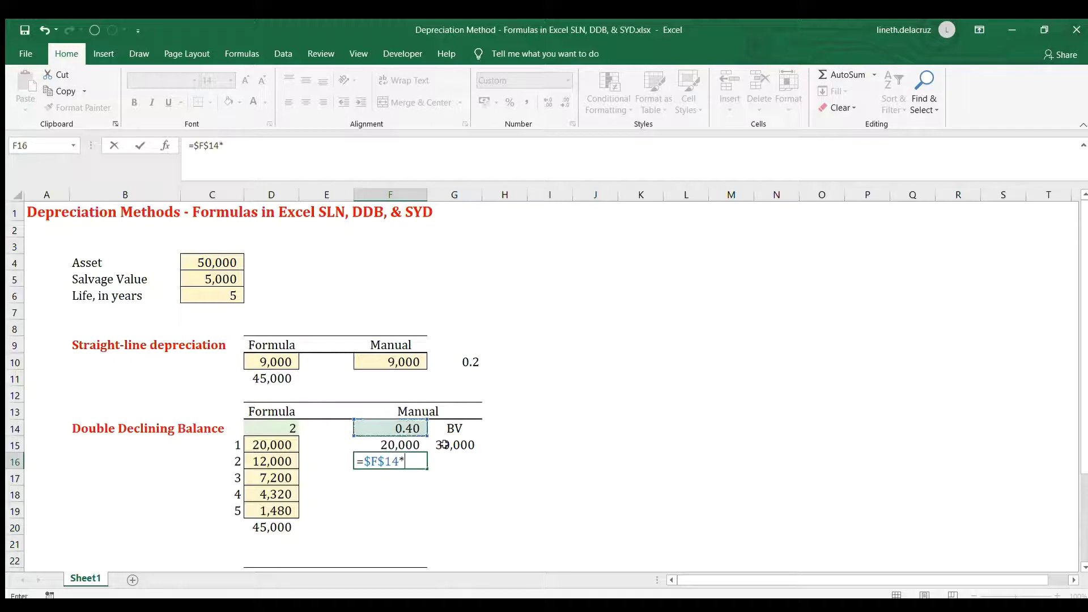
pyautogui.press('Up')
pyautogui.press('Right')
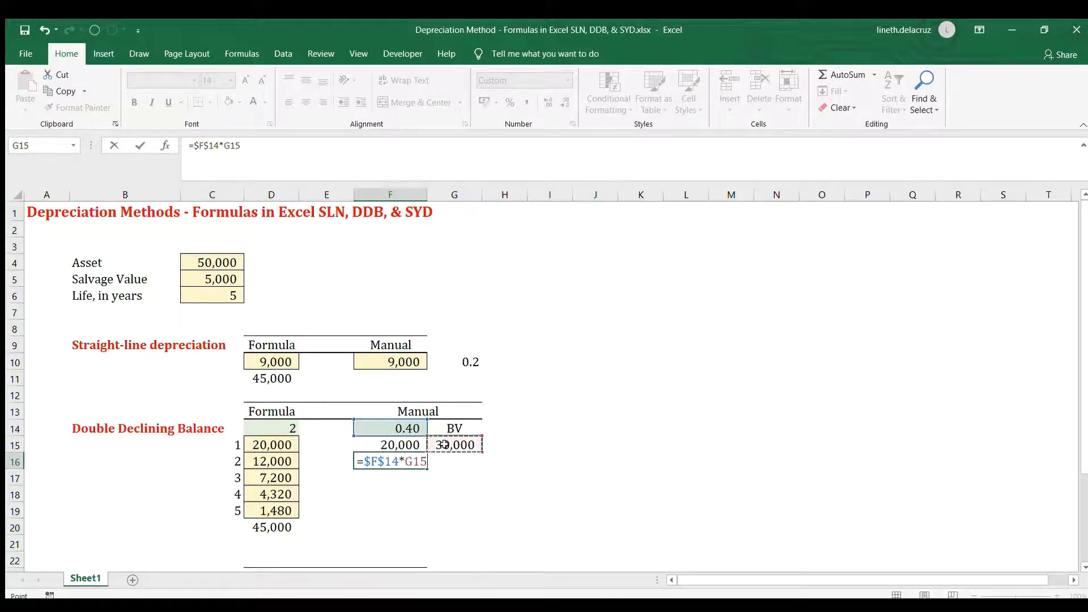
pyautogui.press('Return')
# Copy the year-2 depreciation formula down to F17:F19
pyautogui.press('Up')
# Copy the G15 book-value formula to G16:G19
pyautogui.press('Up')
pyautogui.press('Down')
pyautogui.hotkey('ctrl', 'c')
pyautogui.press('Down')
pyautogui.hotkey('shift', 'Down')
pyautogui.hotkey('shift', 'Down')
pyautogui.hotkey('ctrl', 'v')
pyautogui.press('Up')
pyautogui.press('Right')
pyautogui.press('Up')
pyautogui.hotkey('ctrl', 'c')
pyautogui.press('Down')
pyautogui.hotkey('shift', 'Down')
pyautogui.hotkey('shift', 'Down')
pyautogui.hotkey('shift', 'Down')
pyautogui.hotkey('ctrl', 'v')
# Set F19 to =G18-C5 so year-5 depreciation is 1,480 and book value ends at 5,000
pyautogui.press('Left')
pyautogui.press('Down')
pyautogui.press('Down')
pyautogui.press('Down')
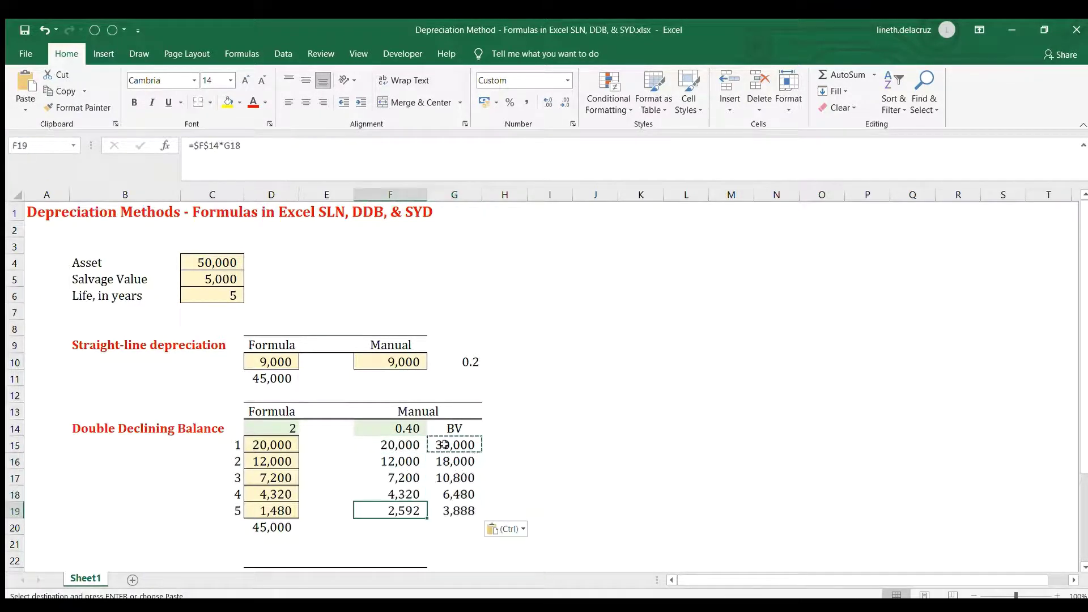
pyautogui.write('=')
pyautogui.press('Up')
pyautogui.press('Right')
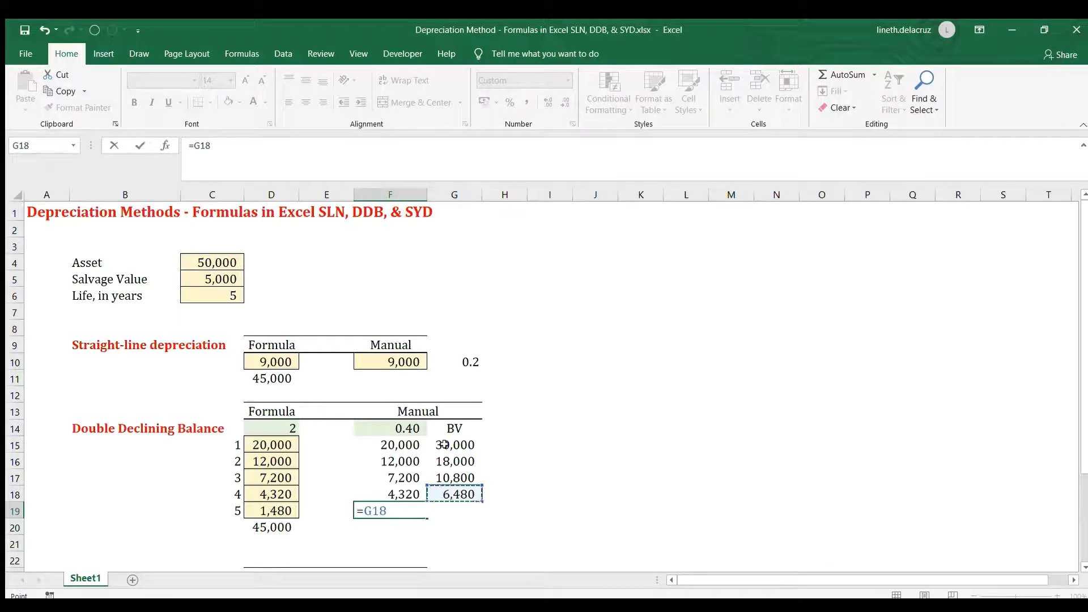
pyautogui.write('-')
pyautogui.click(196, 283)
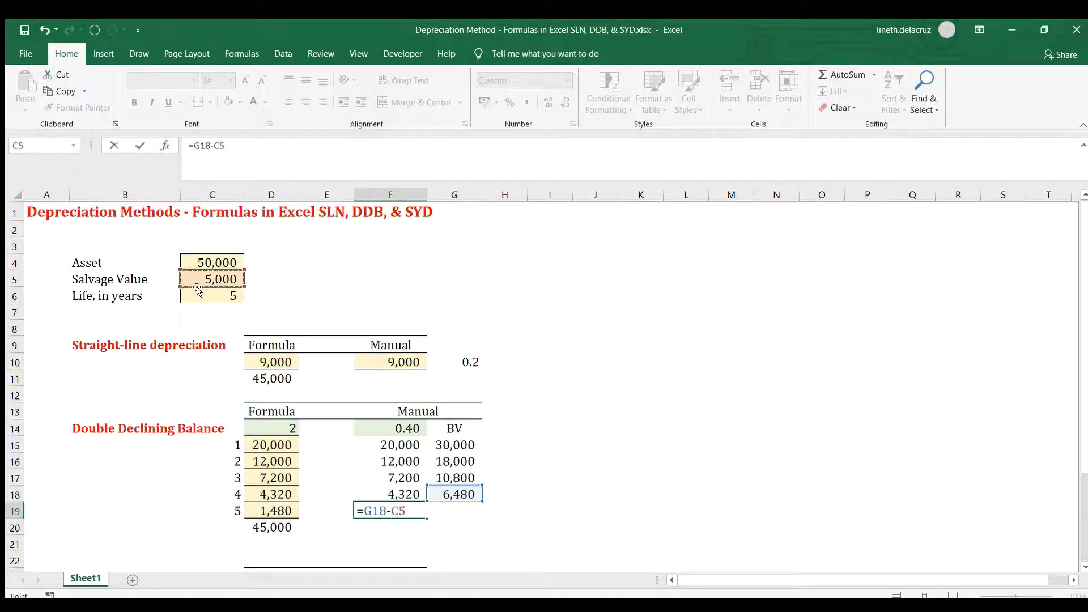
pyautogui.press('Return')
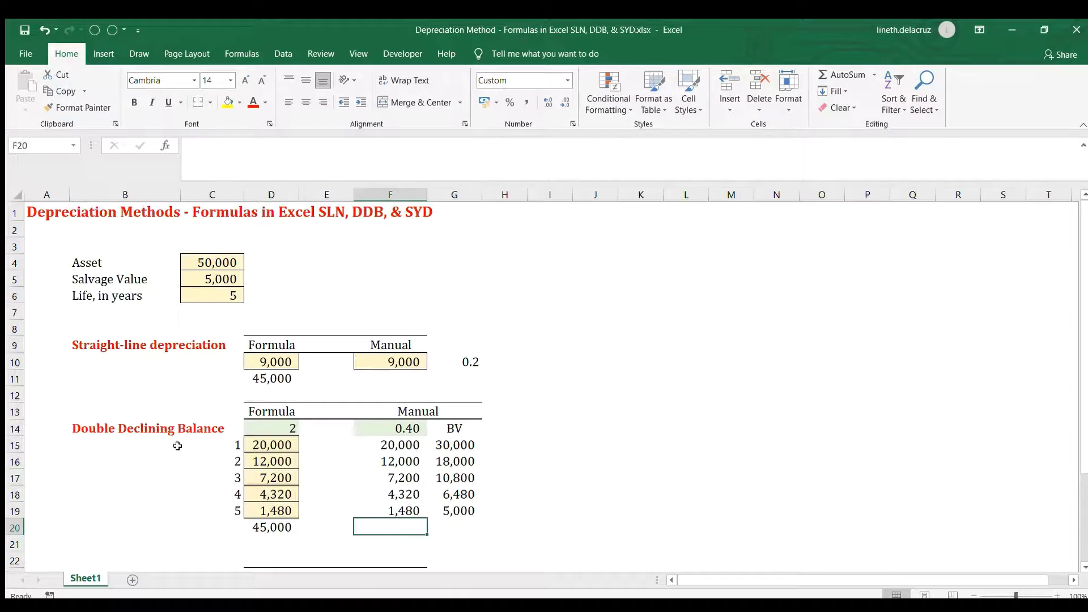
pyautogui.click(259, 524)
pyautogui.hotkey('ctrl', 'c')
pyautogui.click(393, 521)
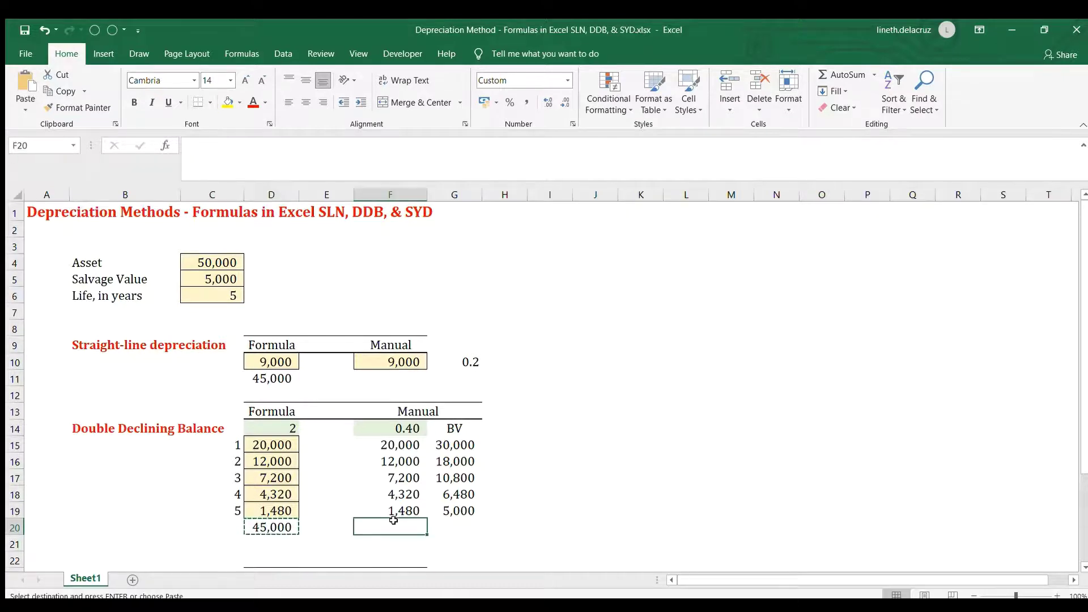
pyautogui.hotkey('ctrl', 'v')
pyautogui.click(474, 508)
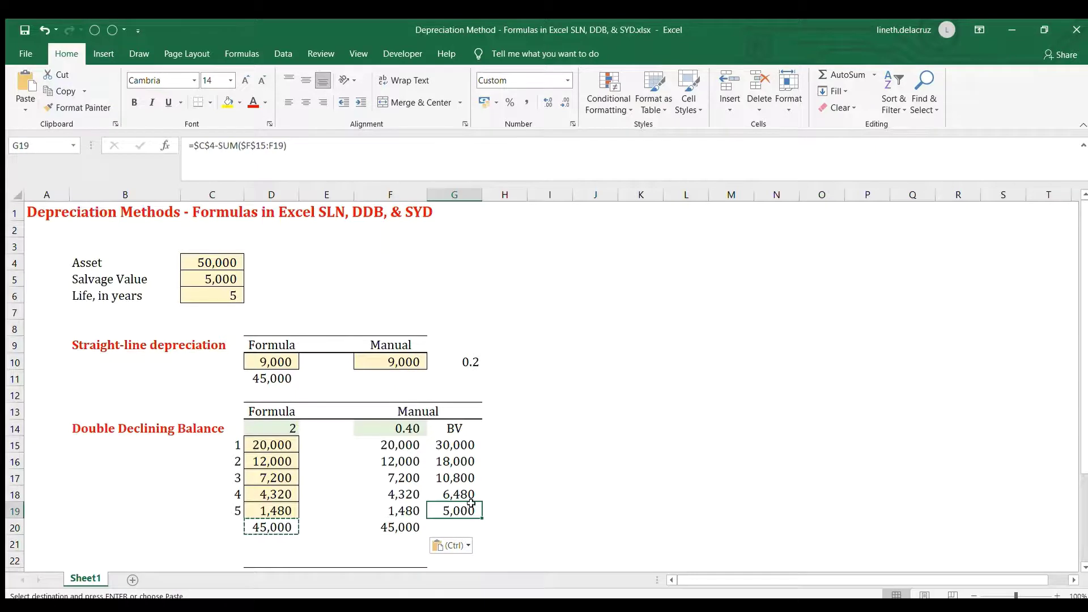
pyautogui.scroll(-1, 476, 503)
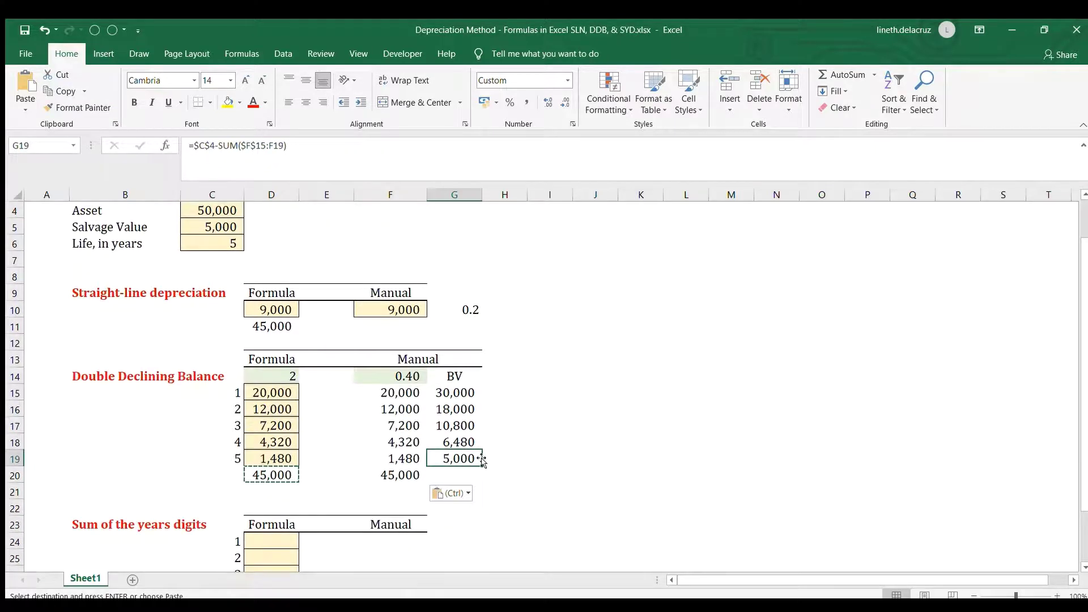
pyautogui.scroll(-1, 480, 457)
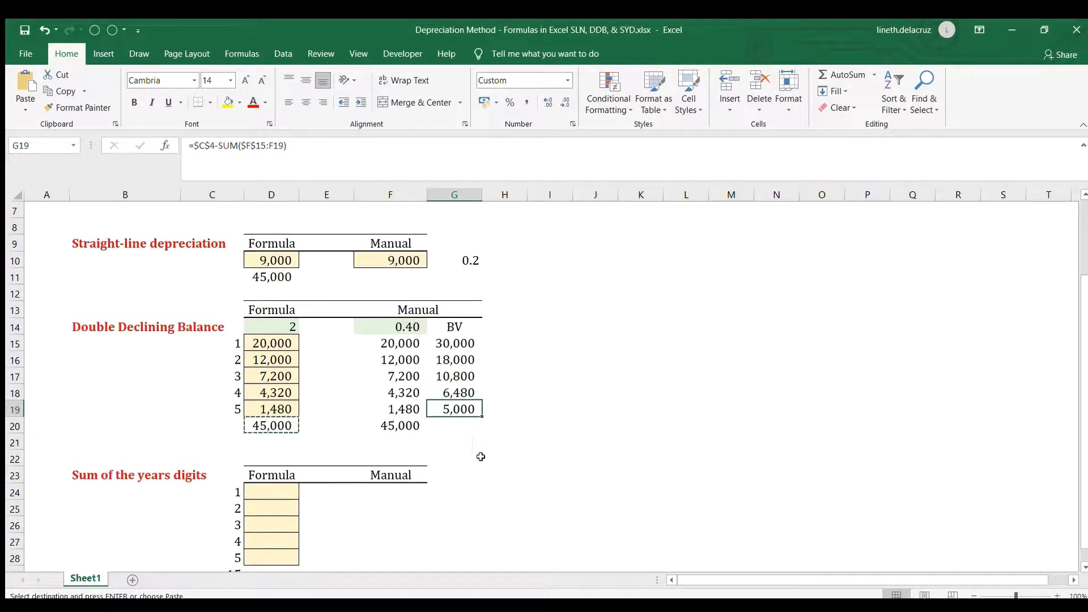
pyautogui.scroll(-1, 481, 456)
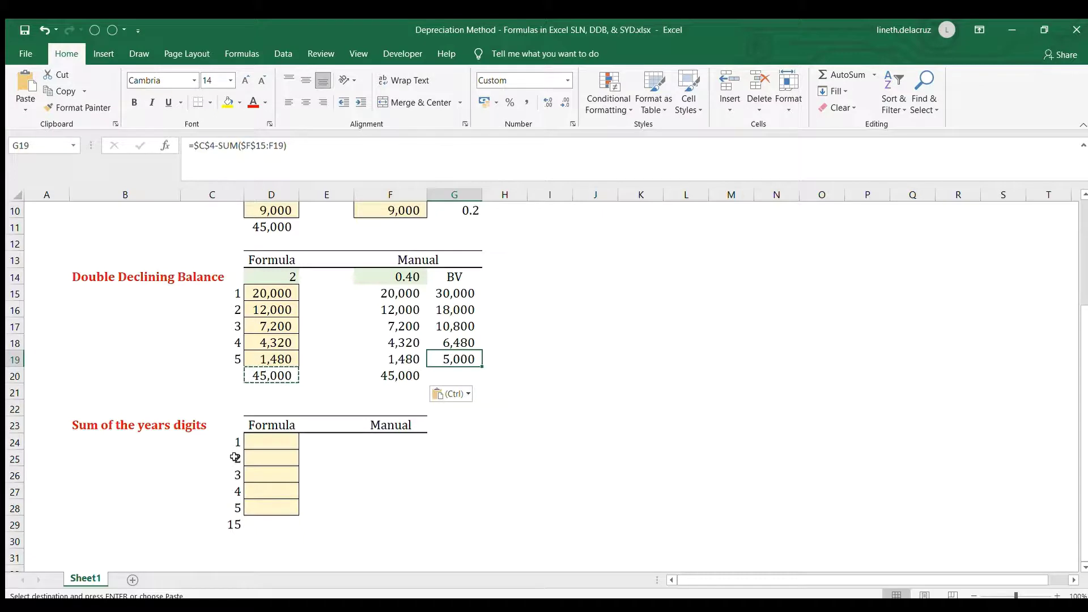
pyautogui.moveTo(233, 442); pyautogui.dragTo(233, 509)
pyautogui.click(232, 525)
pyautogui.doubleClick(232, 525)
pyautogui.press('Escape')
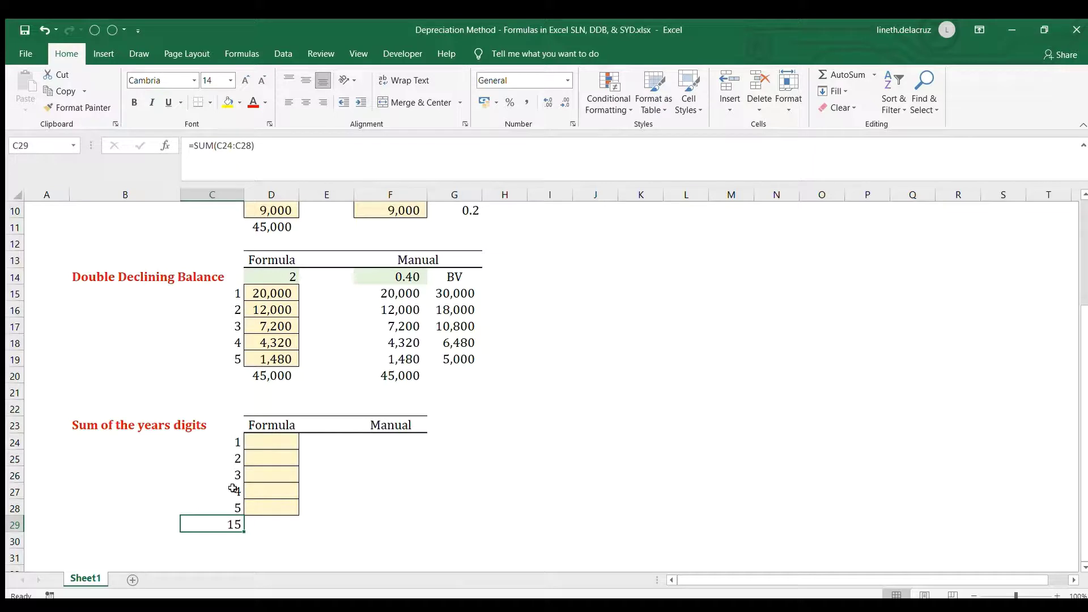
# In D24, build =SYD(C4,C5,C6,C24) from the cost, salvage, life and year 1 cells
pyautogui.click(273, 440)
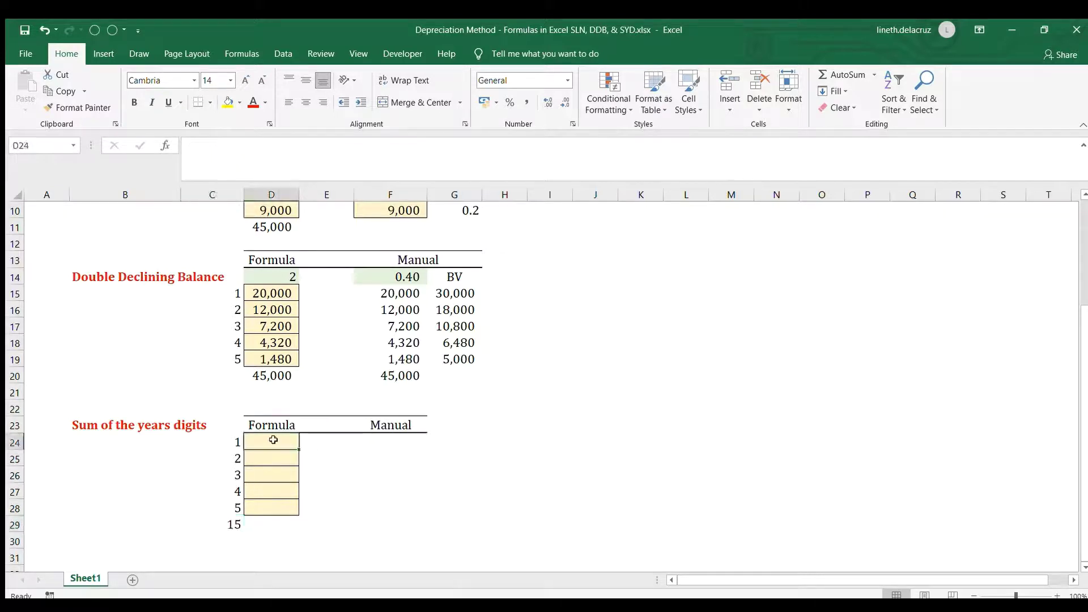
pyautogui.write('=syf')
pyautogui.press('BackSpace')
pyautogui.write('d')
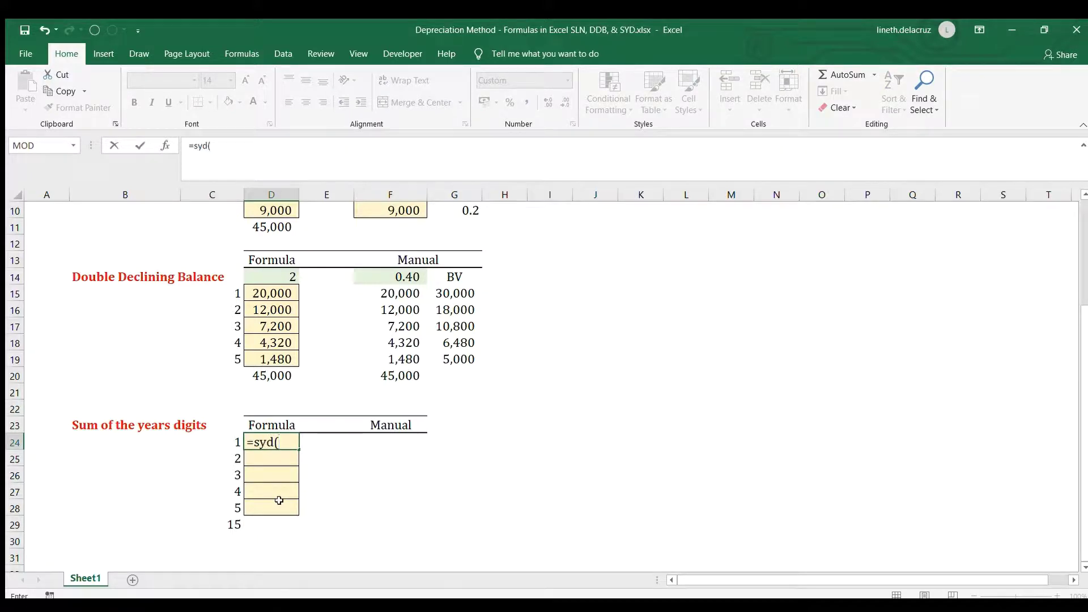
pyautogui.write('(')
pyautogui.scroll(3, 277, 499)
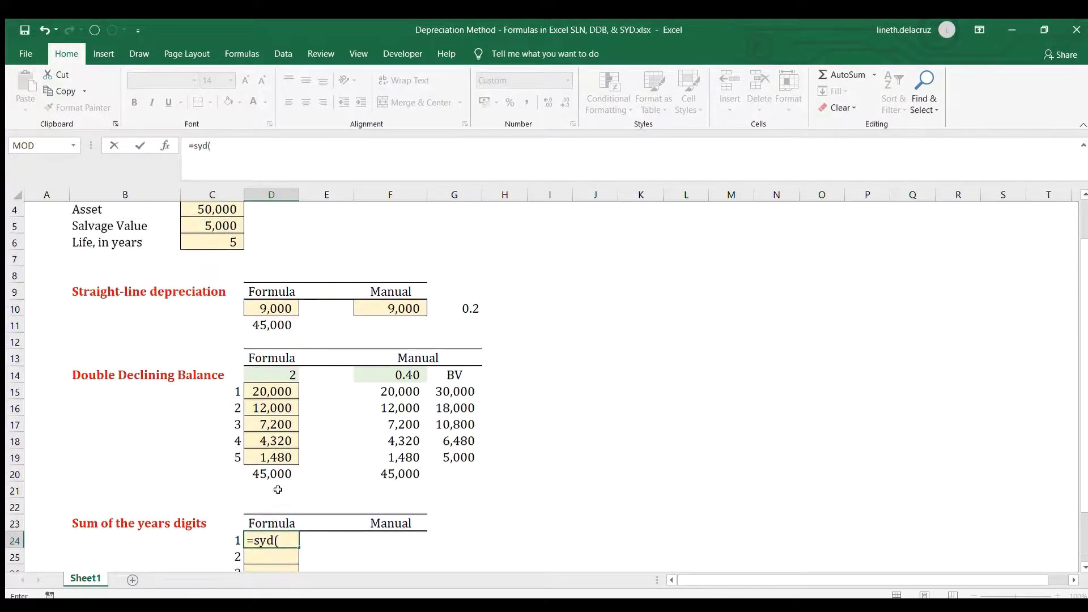
pyautogui.click(212, 263)
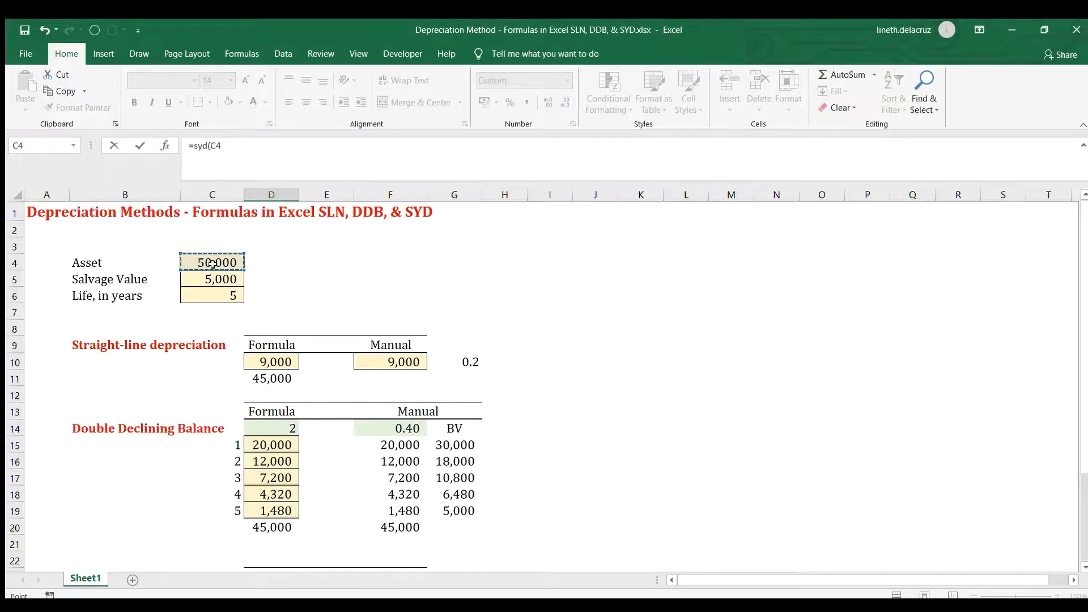
pyautogui.write(',')
pyautogui.click(212, 279)
pyautogui.write(',')
pyautogui.click(211, 297)
pyautogui.write(',')
pyautogui.scroll(-2, 236, 318)
pyautogui.click(222, 490)
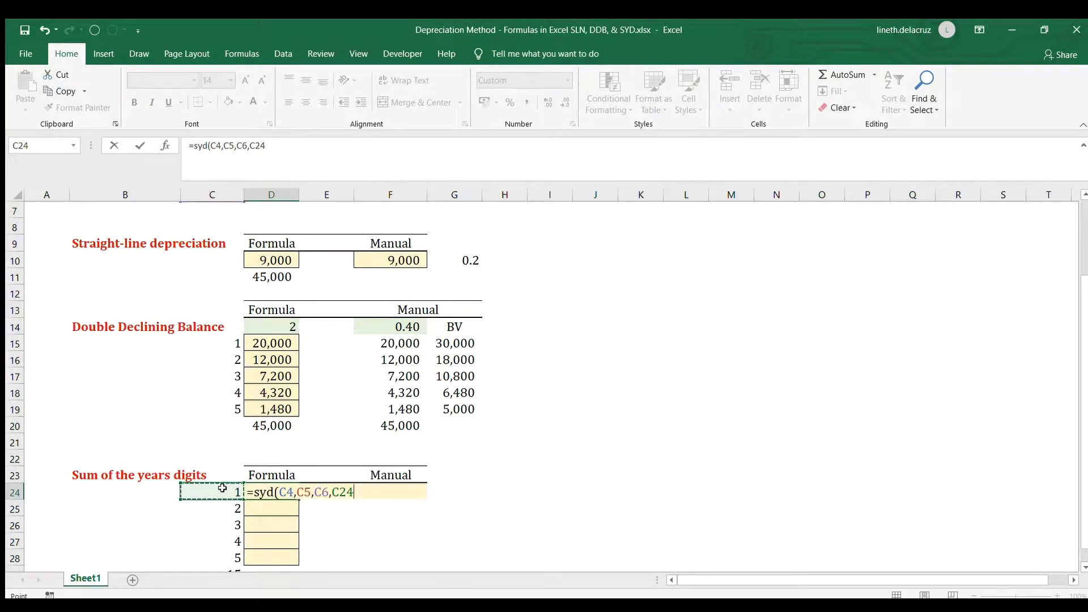
pyautogui.write(')')
# Lock the cost, salvage and life references as $C$4, $C$5, $C$6 and enter the formula
pyautogui.doubleClick(290, 493)
pyautogui.press('F4')
pyautogui.doubleClick(323, 493)
pyautogui.press('F4')
pyautogui.doubleClick(349, 493)
pyautogui.press('F4')
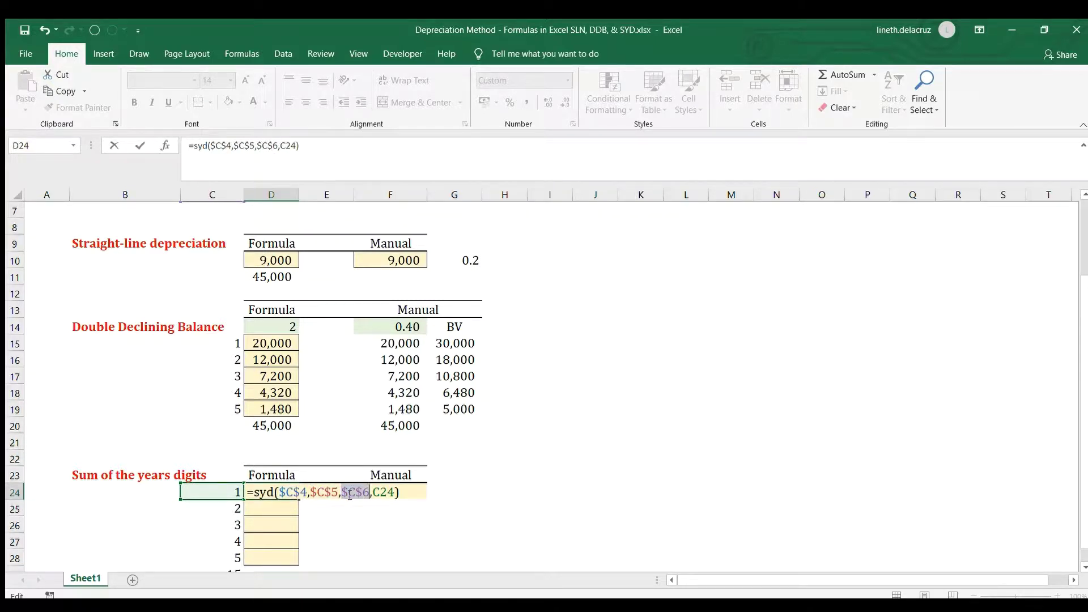
pyautogui.press('Return')
# Copy the year 1 SYD formula down to D25:D28 for years 2 to 5
pyautogui.press('Up')
pyautogui.hotkey('ctrl', 'c')
pyautogui.press('Down')
pyautogui.hotkey('shift', 'Down')
pyautogui.hotkey('shift', 'Down')
pyautogui.hotkey('shift', 'Down')
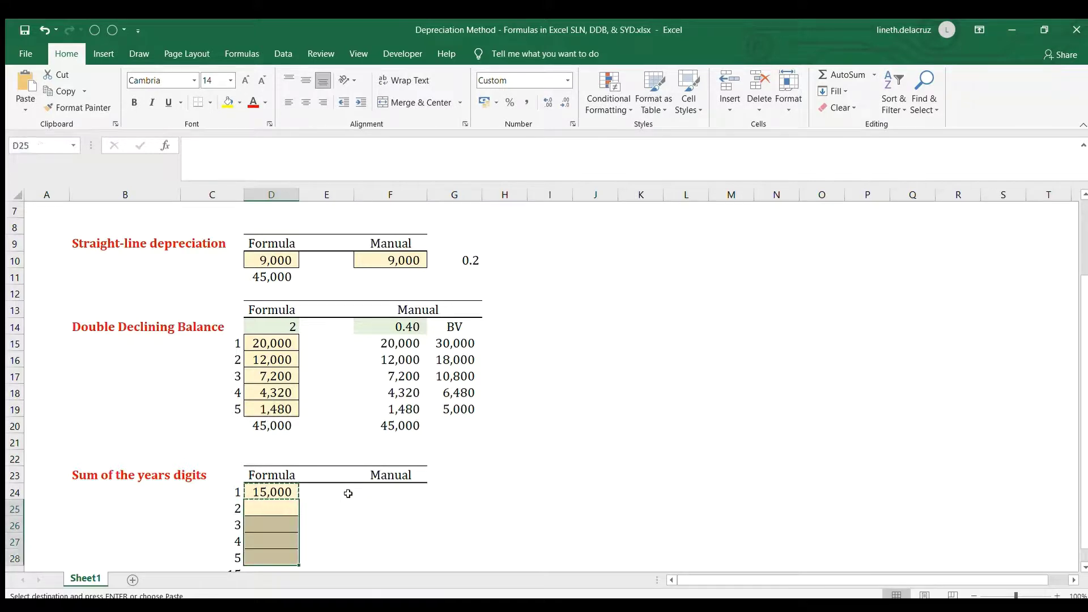
pyautogui.hotkey('ctrl', 'v')
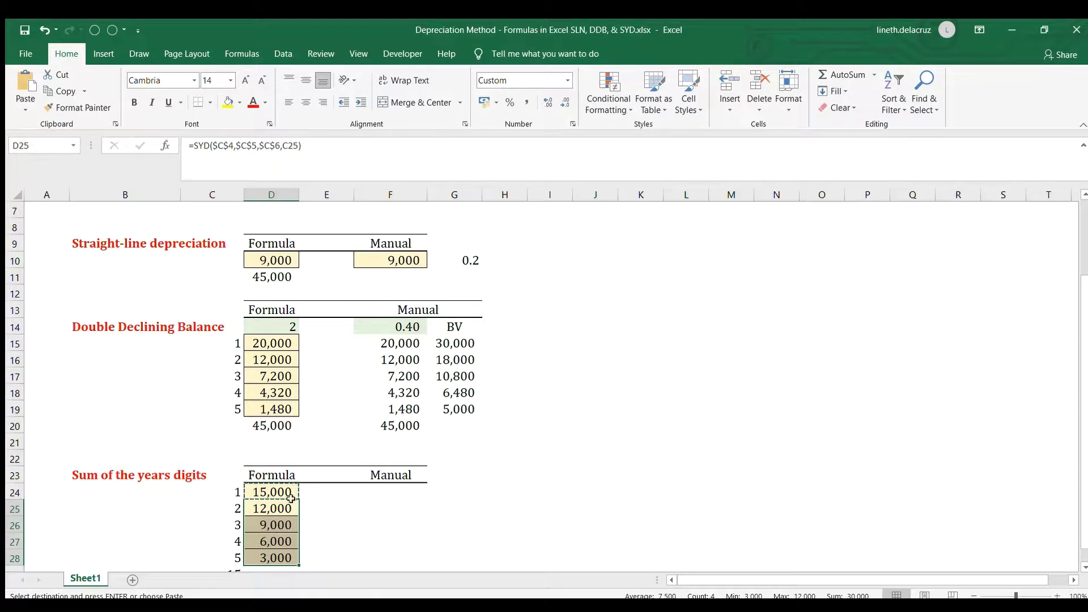
# Copy the D20 SUM formula into D29 to total the SYD column at 45,000
pyautogui.scroll(-1, 293, 501)
pyautogui.click(270, 378)
pyautogui.hotkey('ctrl', 'c')
pyautogui.click(277, 525)
pyautogui.hotkey('ctrl', 'v')
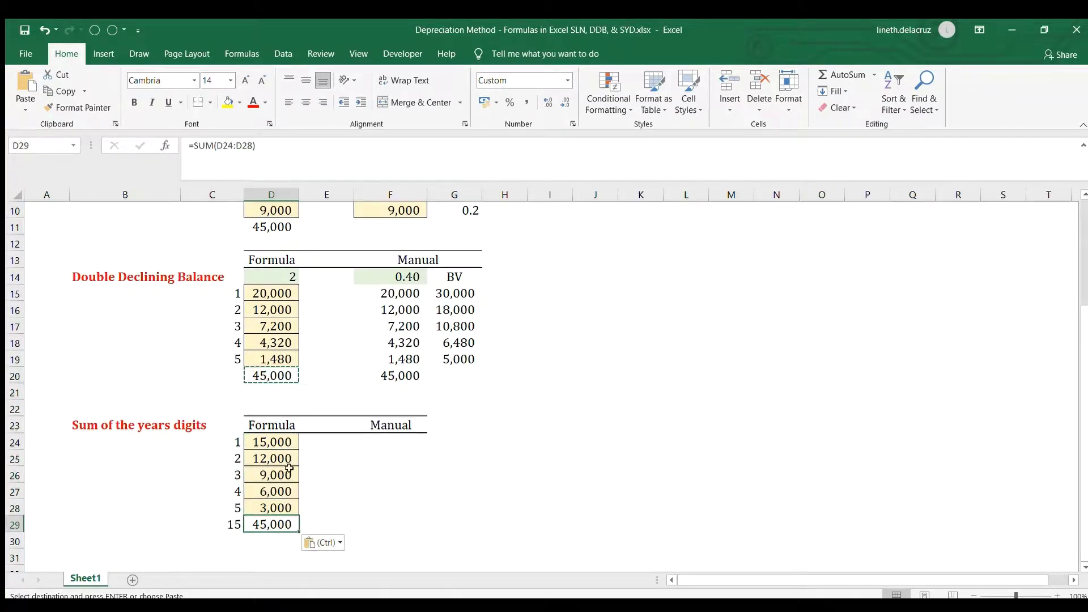
pyautogui.press('F2')
pyautogui.press('Escape')
# Start the remaining years at 5 by entering =C28 in E24
pyautogui.click(344, 445)
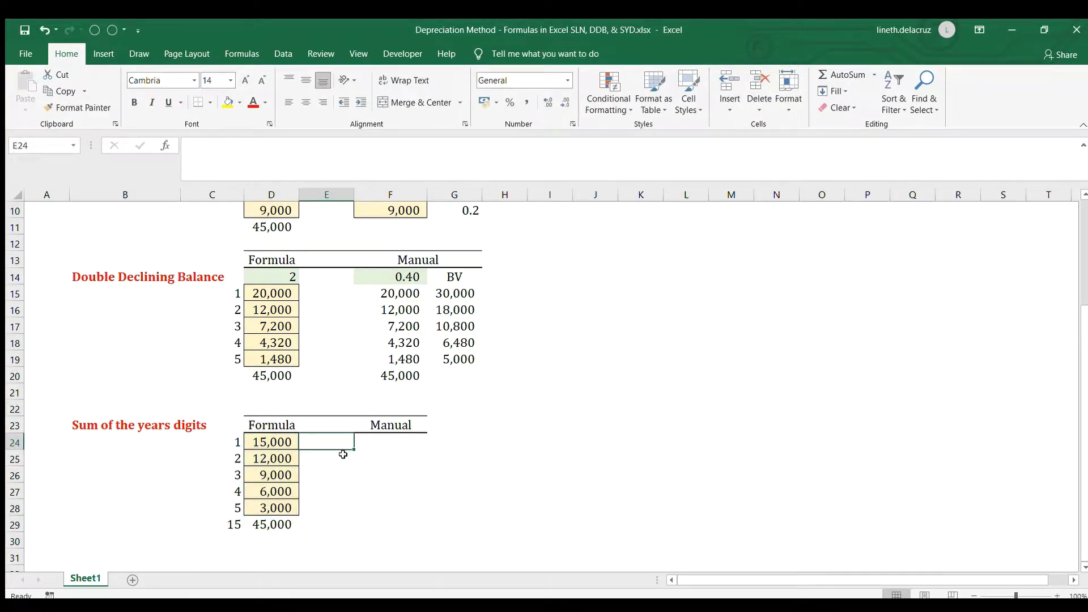
pyautogui.write('=')
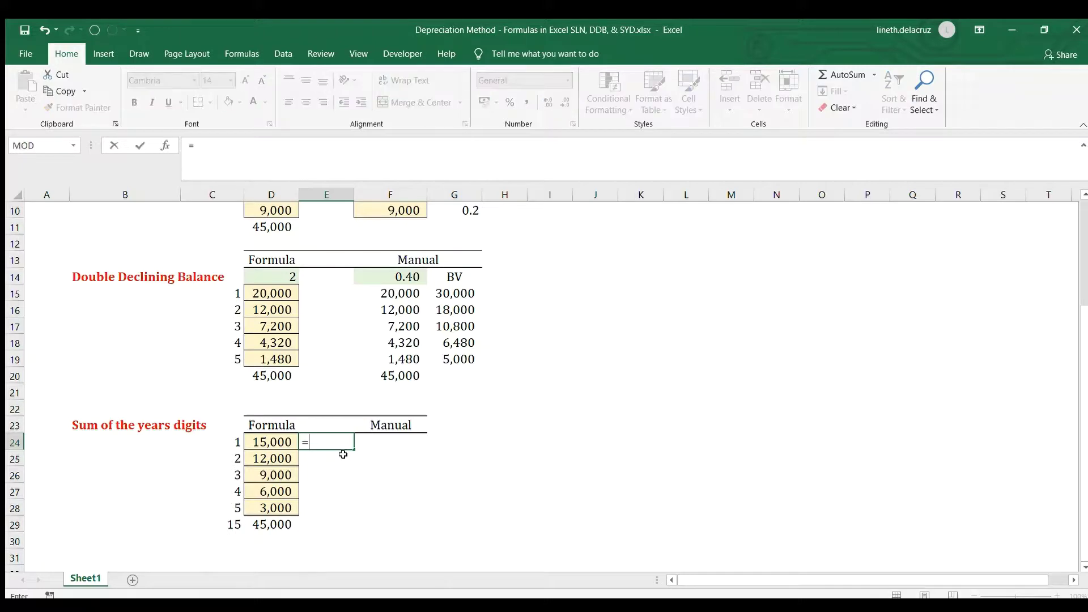
pyautogui.click(214, 507)
pyautogui.press('Return')
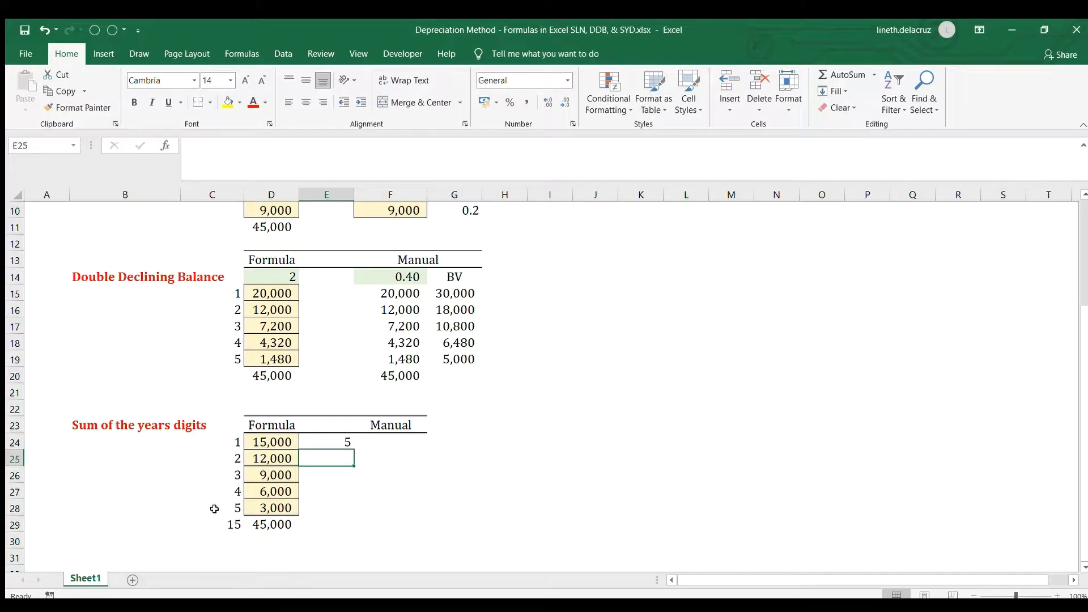
# Enter =E24-1 in E25 and copy it to E26:E28 to count down 4, 3, 2, 1
pyautogui.write('=')
pyautogui.press('Up')
pyautogui.write('-1')
pyautogui.press('Return')
pyautogui.press('Up')
pyautogui.hotkey('ctrl', 'c')
pyautogui.press('Down')
pyautogui.hotkey('shift', 'Down')
pyautogui.hotkey('shift', 'Down')
pyautogui.hotkey('ctrl', 'v')
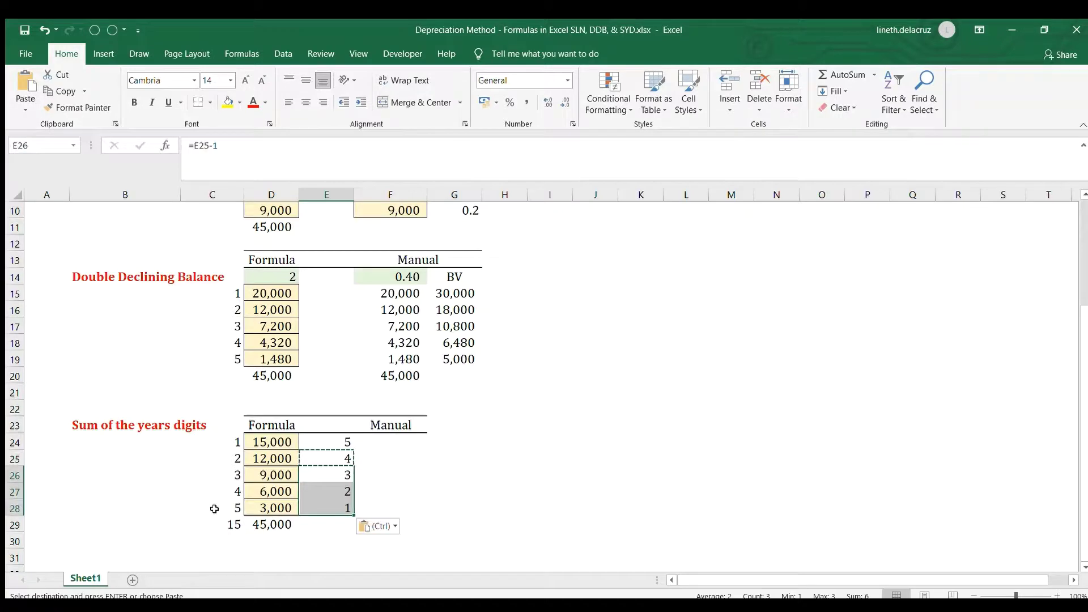
pyautogui.press('Up')
pyautogui.press('Up')
pyautogui.press('Right')
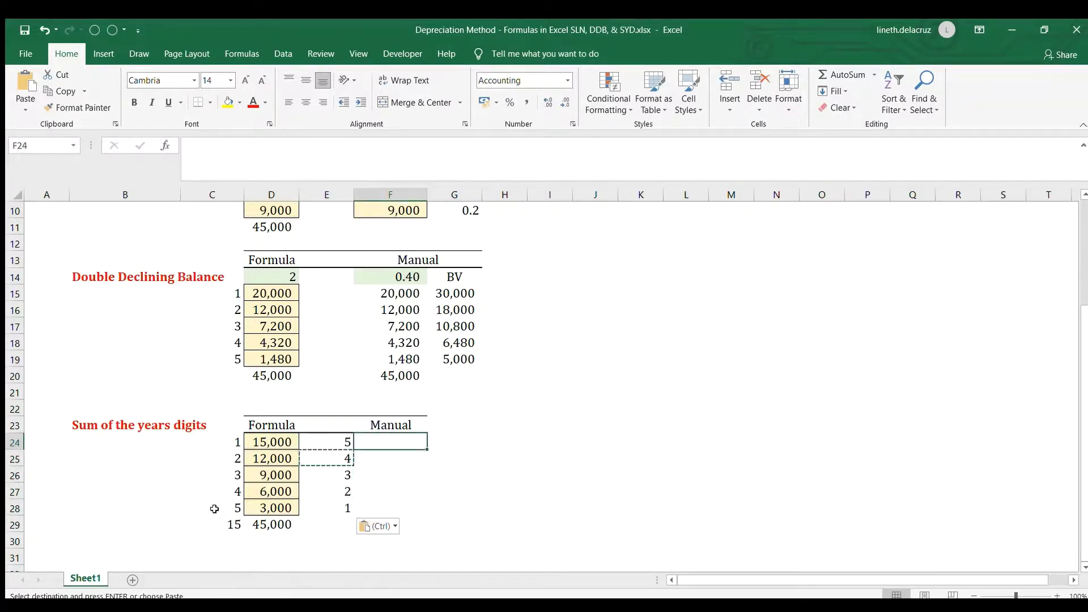
# In F24, begin the manual formula dividing remaining years E24 by the years total C29
pyautogui.write('=(')
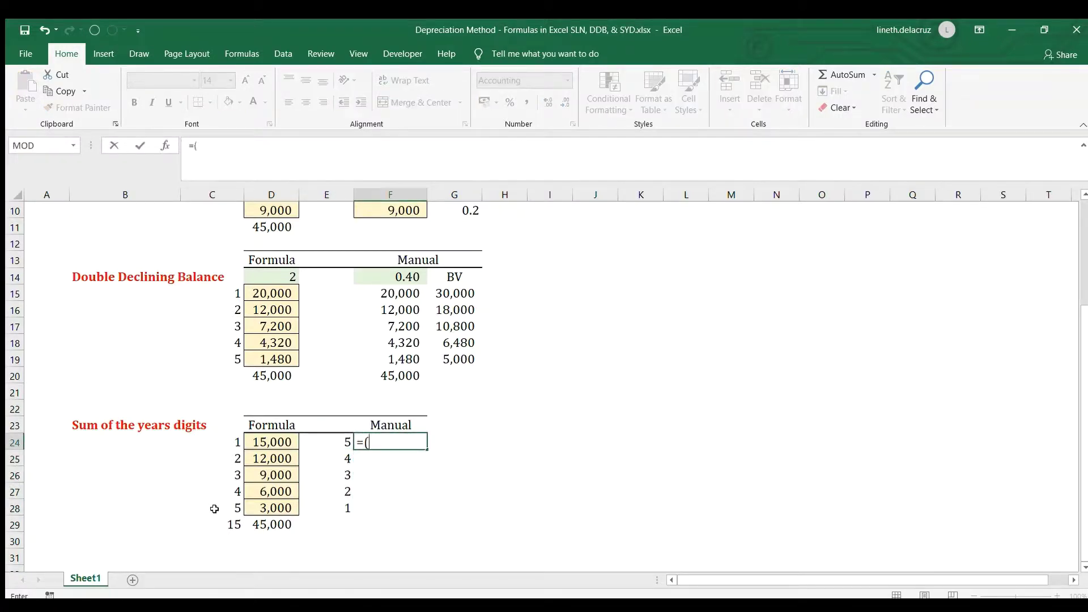
pyautogui.press('Left')
pyautogui.write('/')
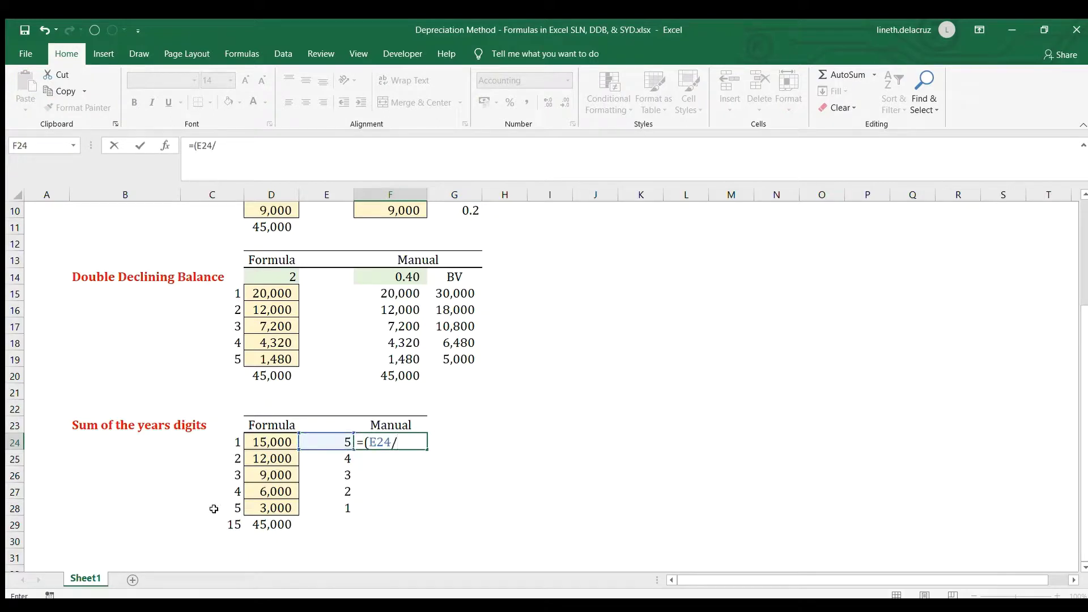
pyautogui.click(212, 522)
pyautogui.write(')')
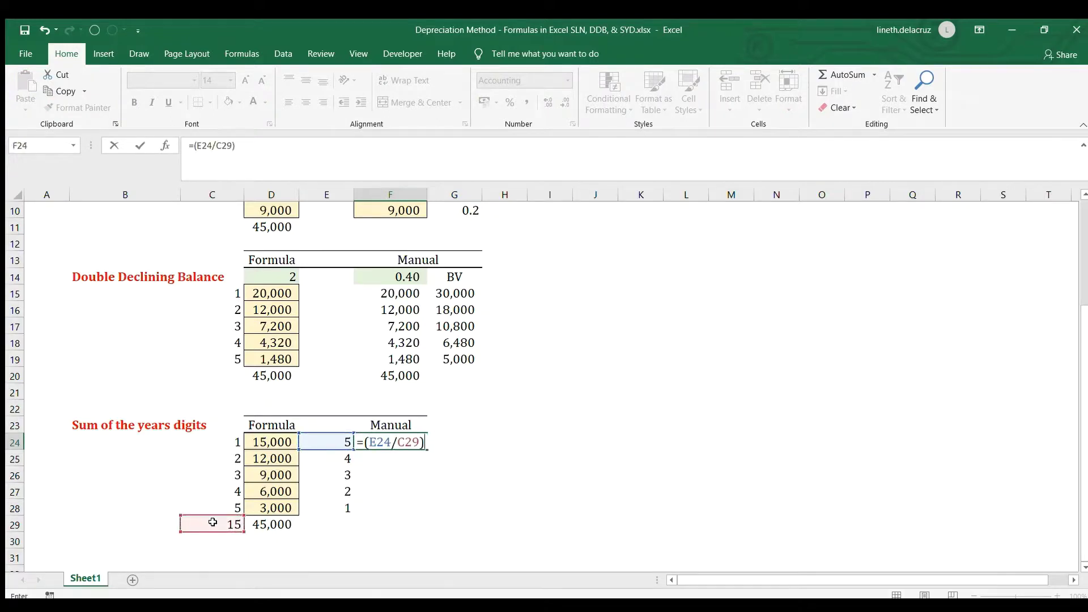
pyautogui.write('*(')
# Complete and enter =(E24/$C$29)*($C$4-$C$5) with absolute cost, salvage and total references
pyautogui.scroll(3, 212, 522)
pyautogui.click(221, 262)
pyautogui.press('F4')
pyautogui.write('-')
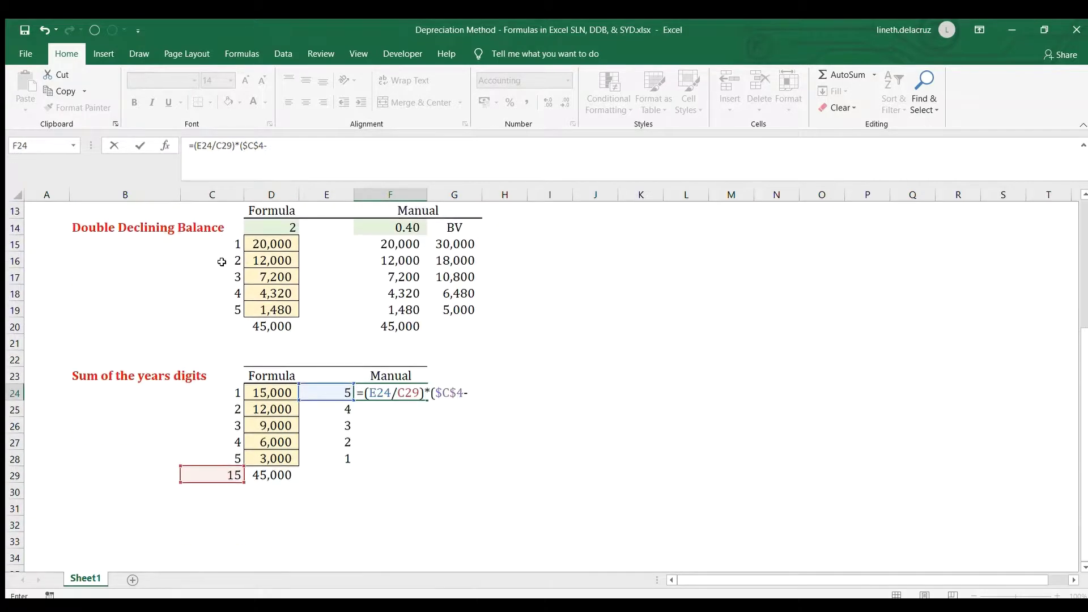
pyautogui.scroll(4, 217, 278)
pyautogui.click(216, 277)
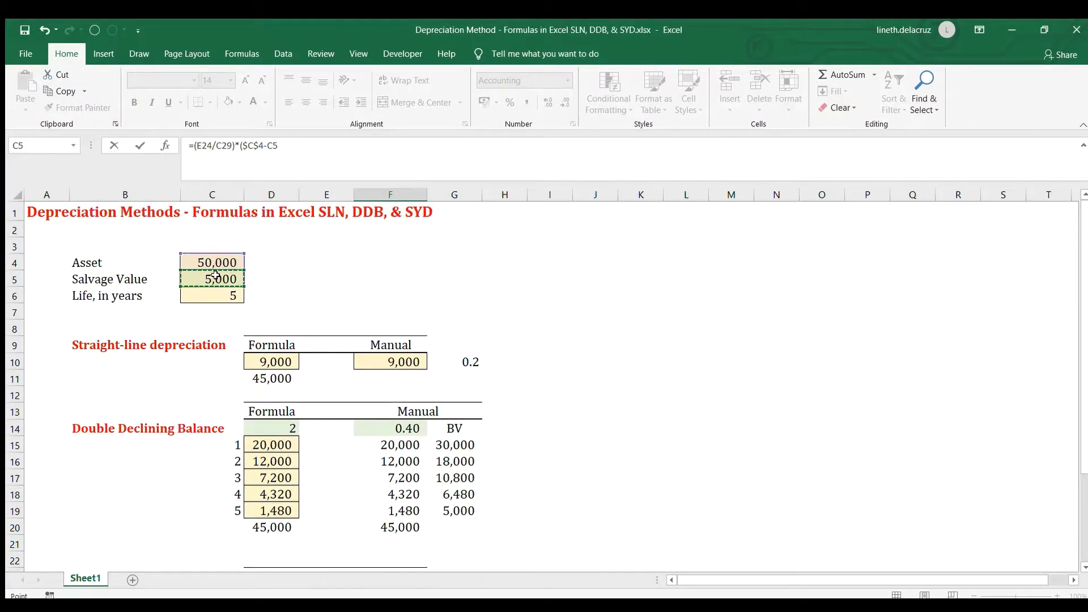
pyautogui.press('F4')
pyautogui.write(')')
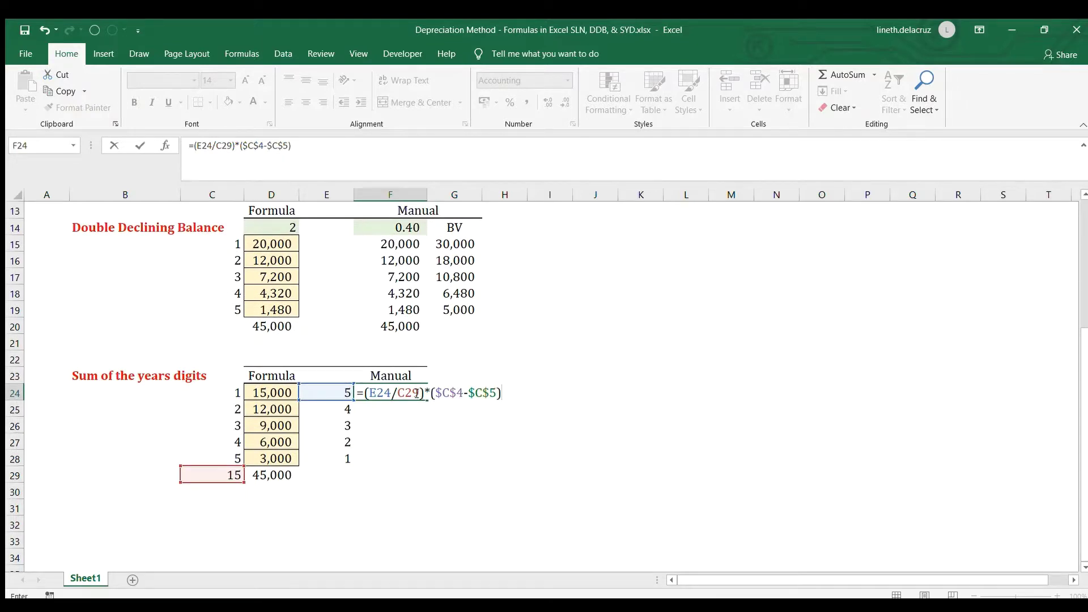
pyautogui.press('F4')
pyautogui.hotkey('ctrl', 'Return')
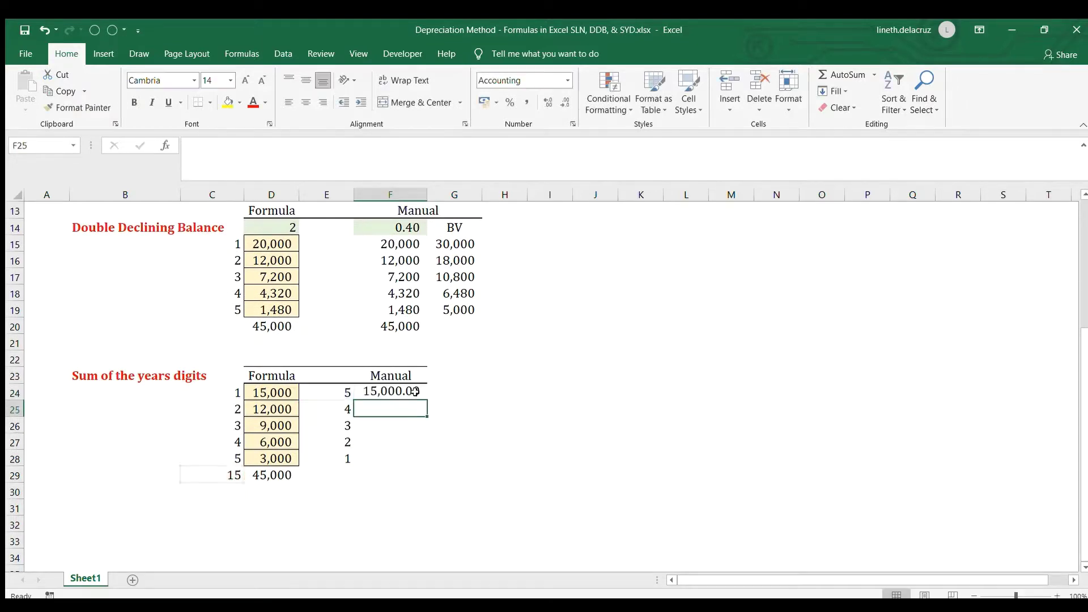
# Copy the manual formula to F25:F28 and check the year 4 result
pyautogui.hotkey('ctrl', 'c')
pyautogui.press('Down')
pyautogui.hotkey('shift', 'Down')
pyautogui.hotkey('shift', 'Down')
pyautogui.hotkey('shift', 'Down')
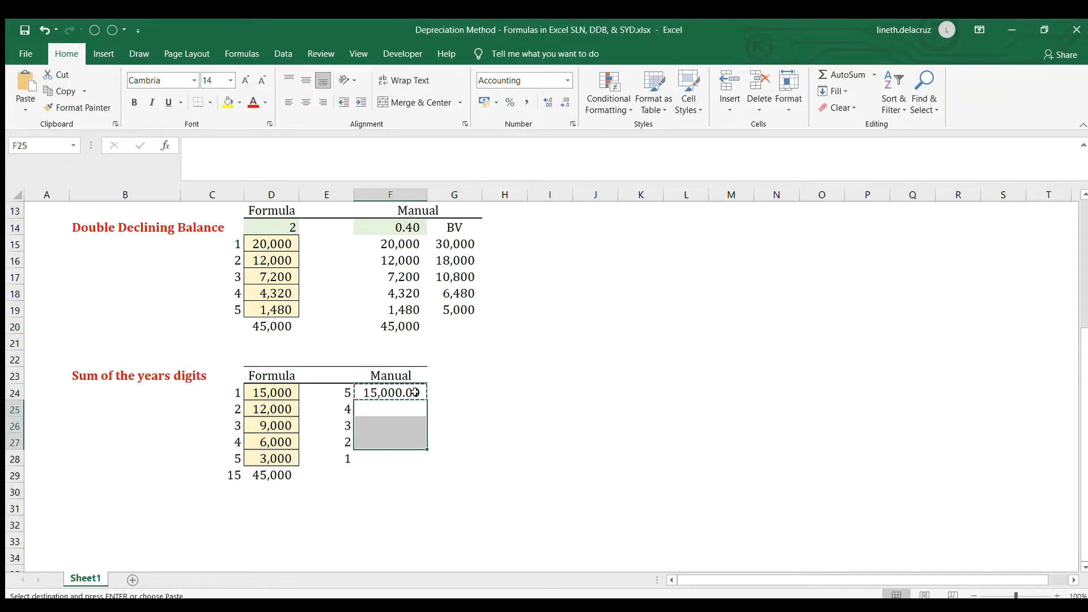
pyautogui.hotkey('ctrl', 'v')
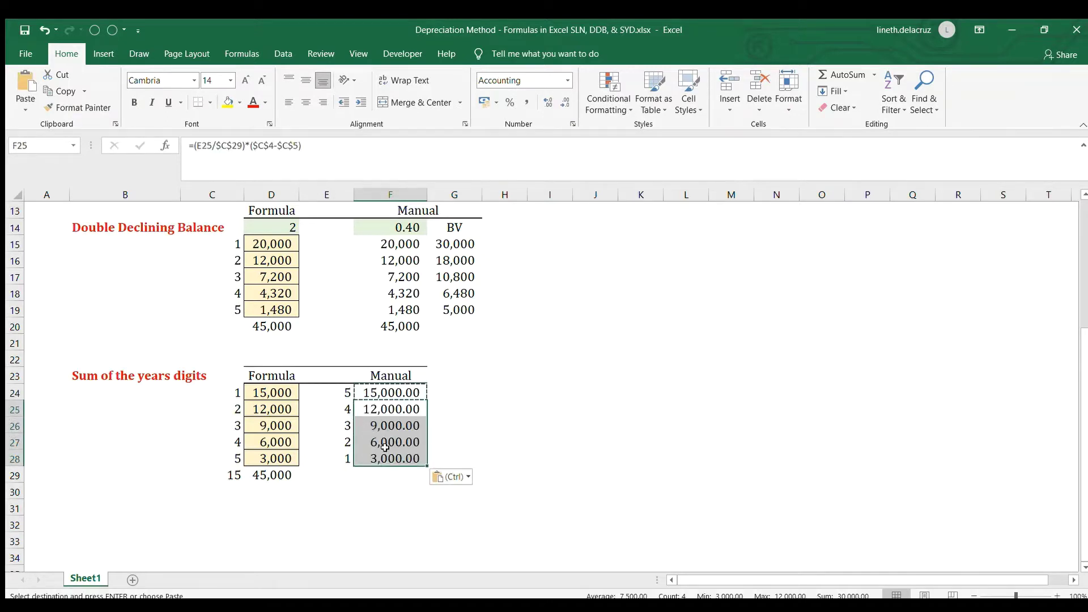
pyautogui.click(385, 445)
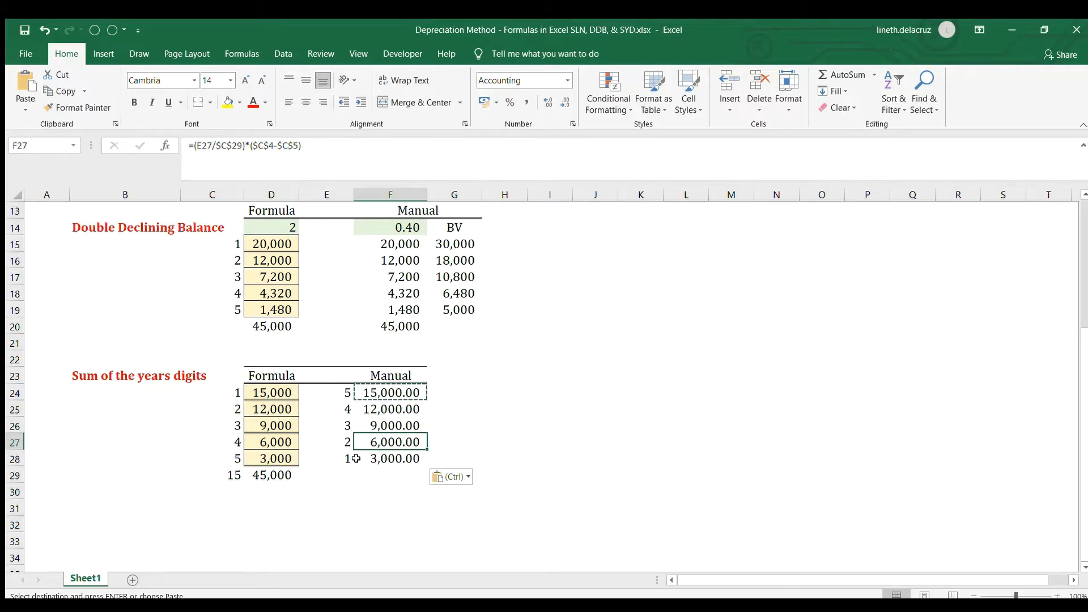
pyautogui.scroll(2, 355, 459)
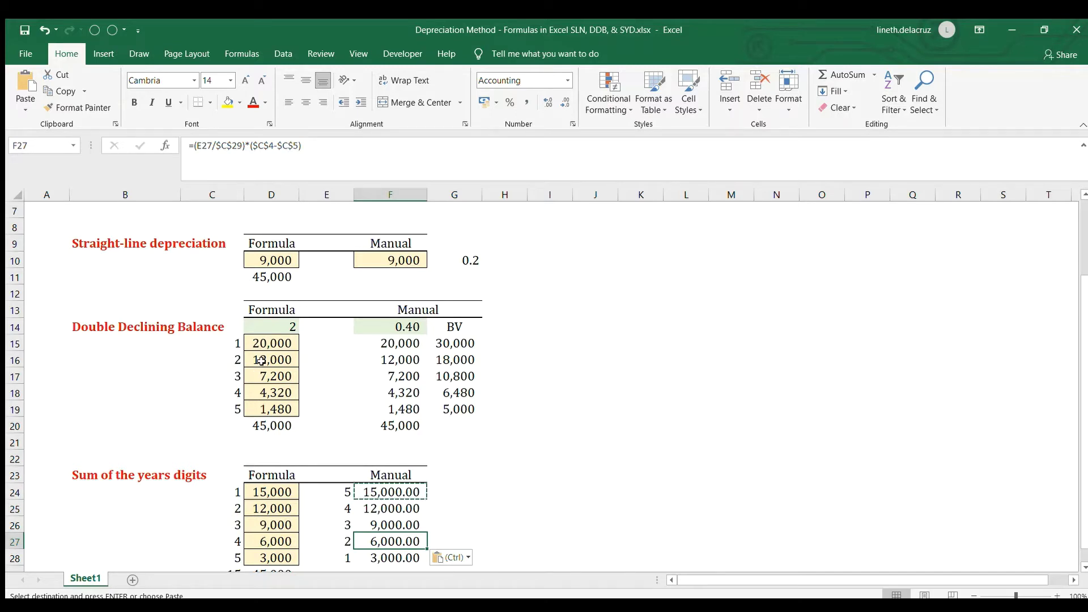
pyautogui.scroll(2, 260, 361)
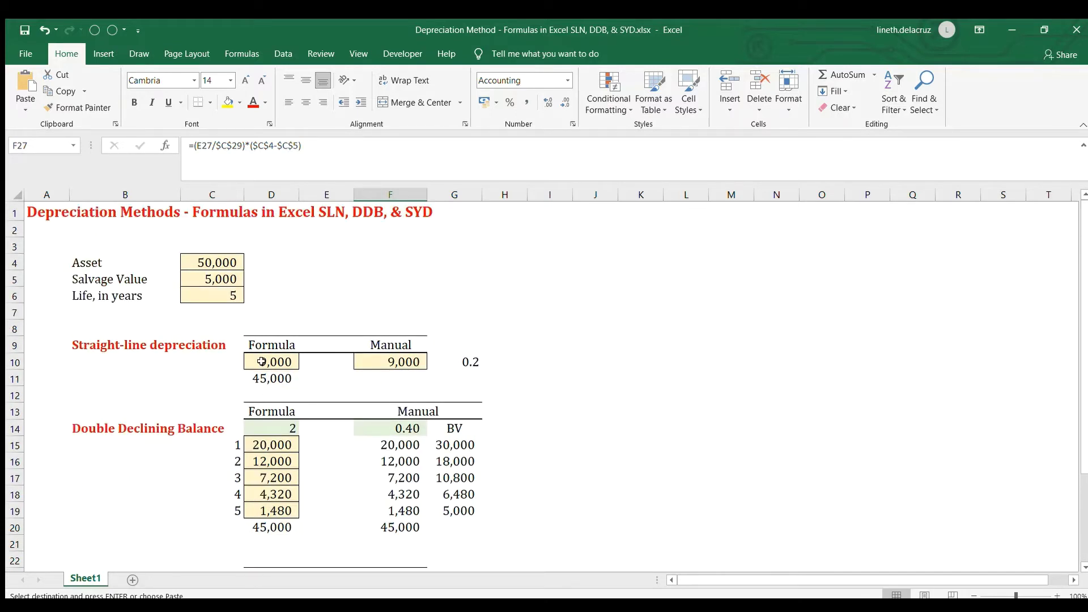